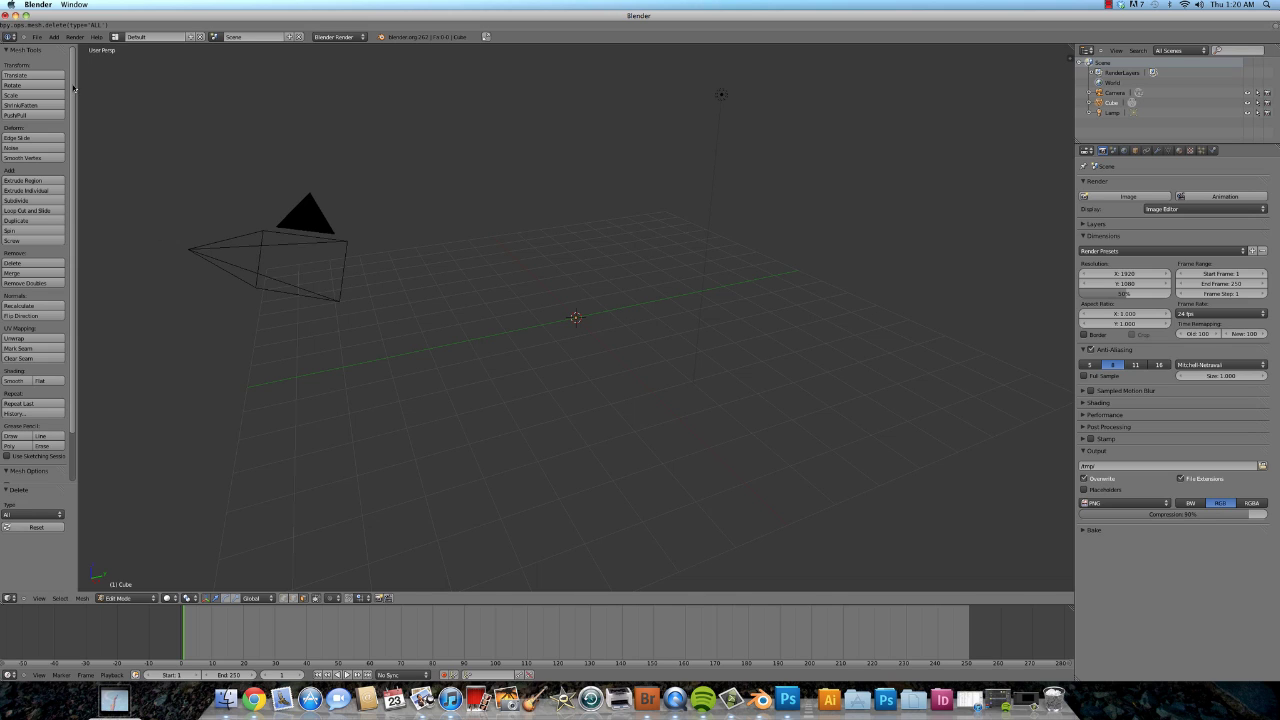
Add a cube mesh at the scene origin from the Add > Mesh menu
{"action": "left_click", "coordinate": [53, 37]}
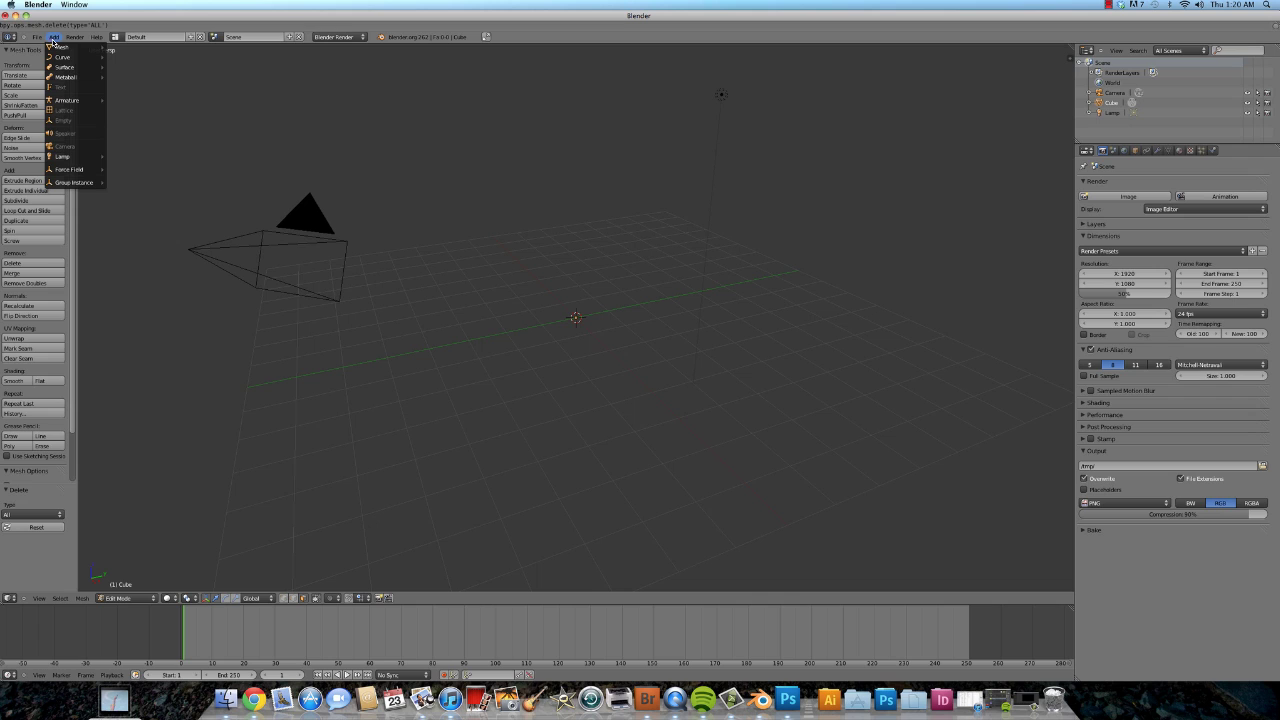
{"action": "mouse_move", "coordinate": [62, 47]}
{"action": "left_click", "coordinate": [127, 55]}
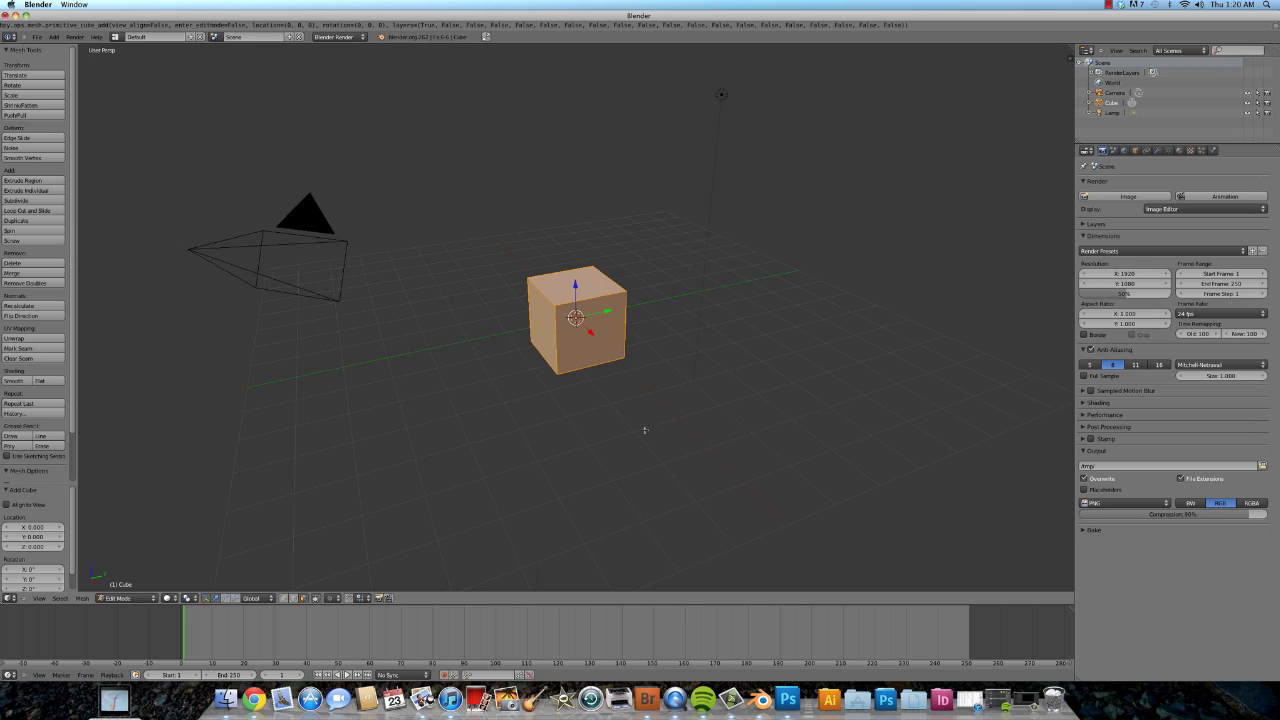
{"action": "left_click", "coordinate": [592, 389]}
Move the cube's front face along X to flatten it into a thin slab
{"action": "key", "text": "a"}
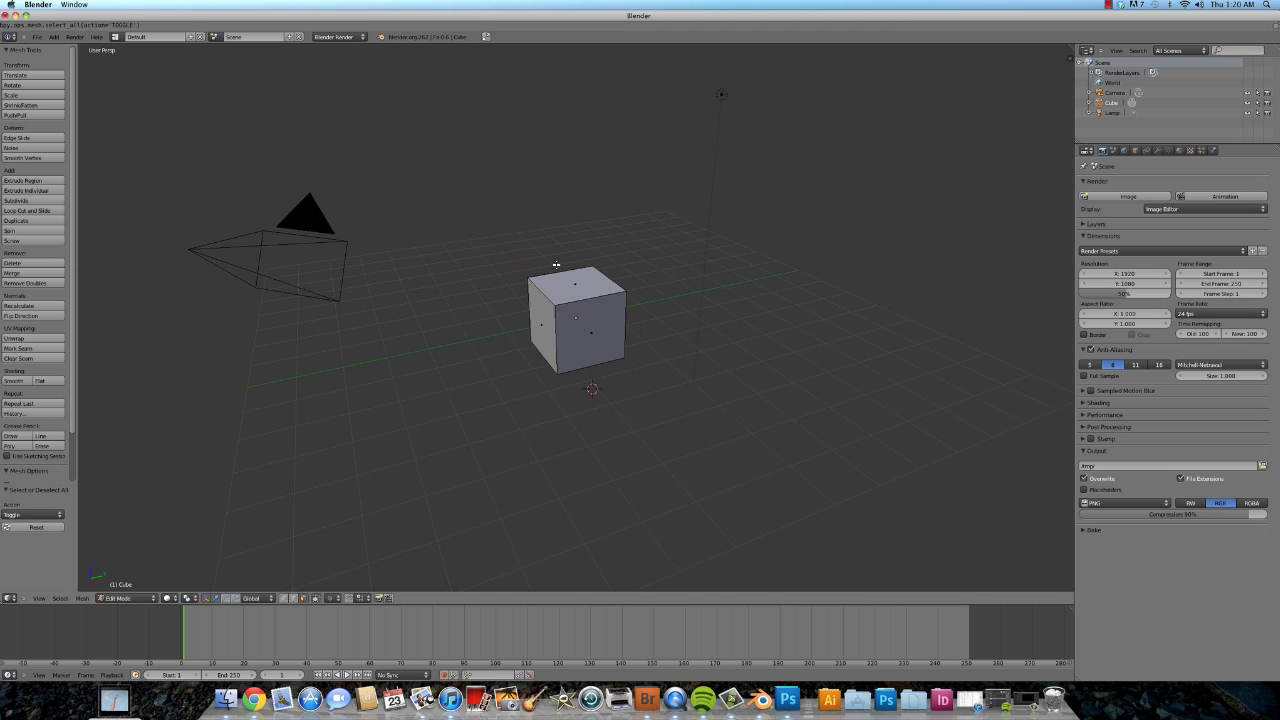
{"action": "right_click", "coordinate": [584, 333]}
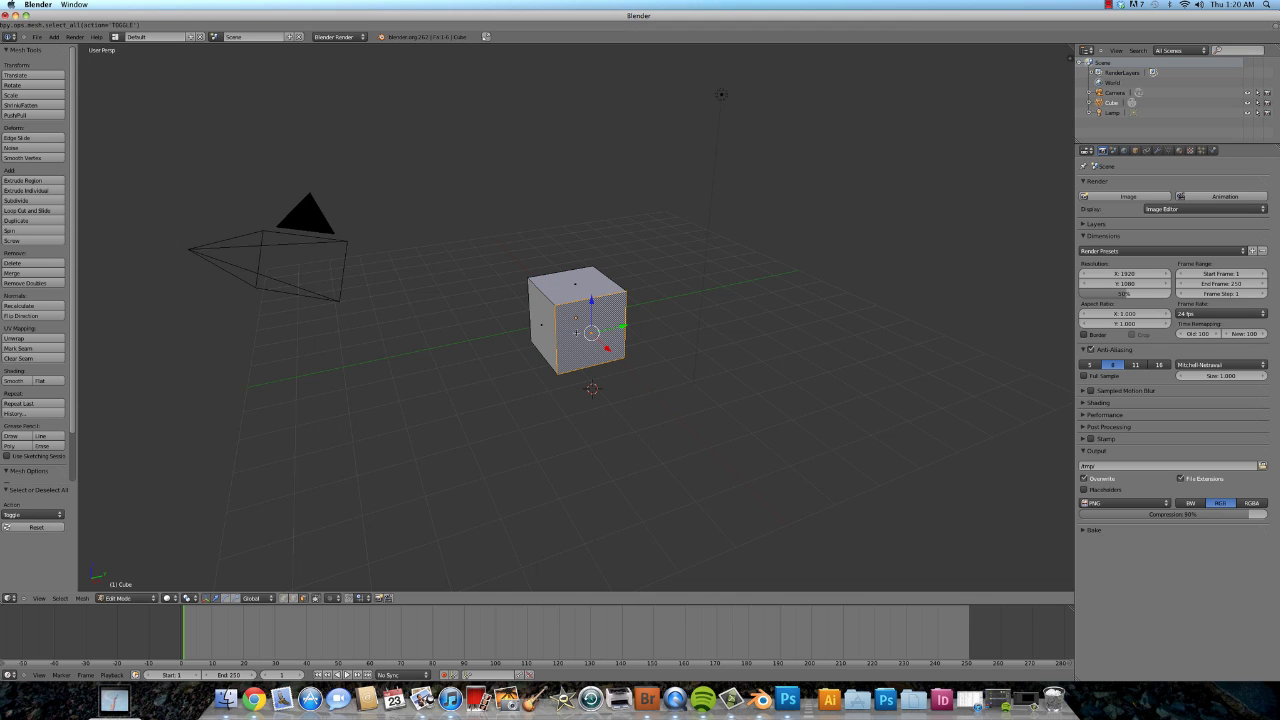
{"action": "key", "text": "ctrl+Tab"}
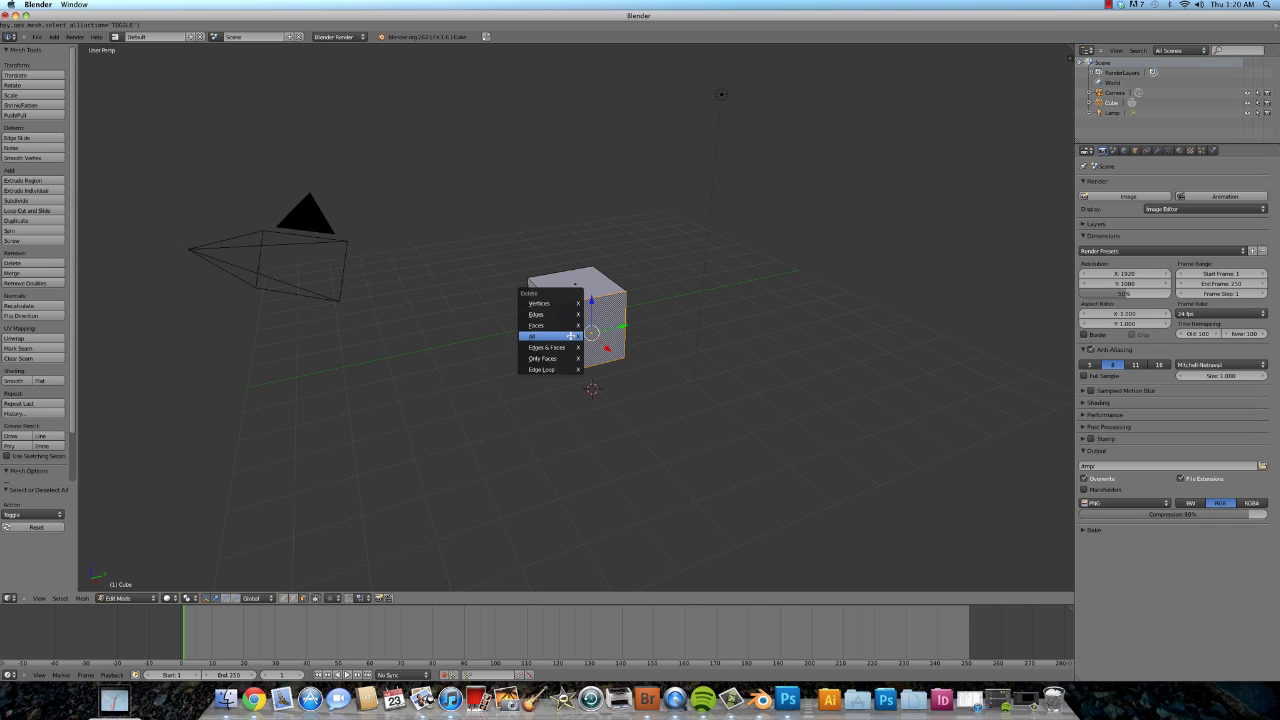
{"action": "key", "text": "g"}
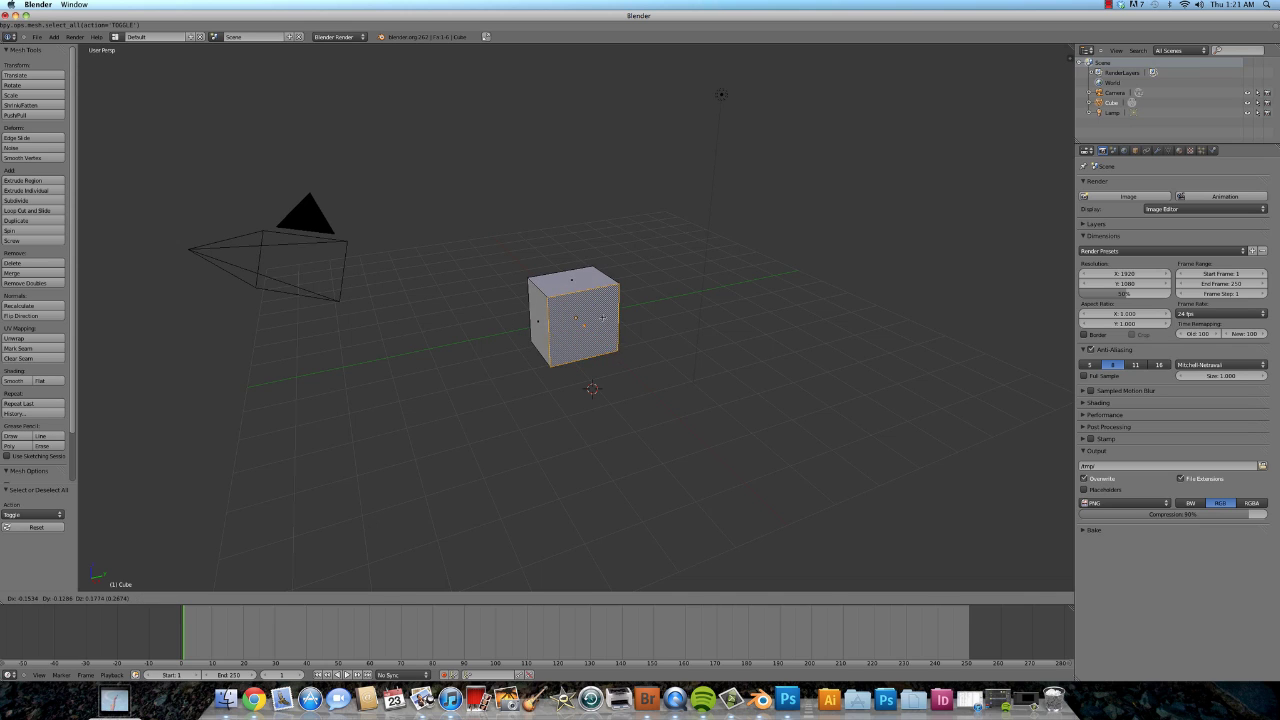
{"action": "key", "text": "x"}
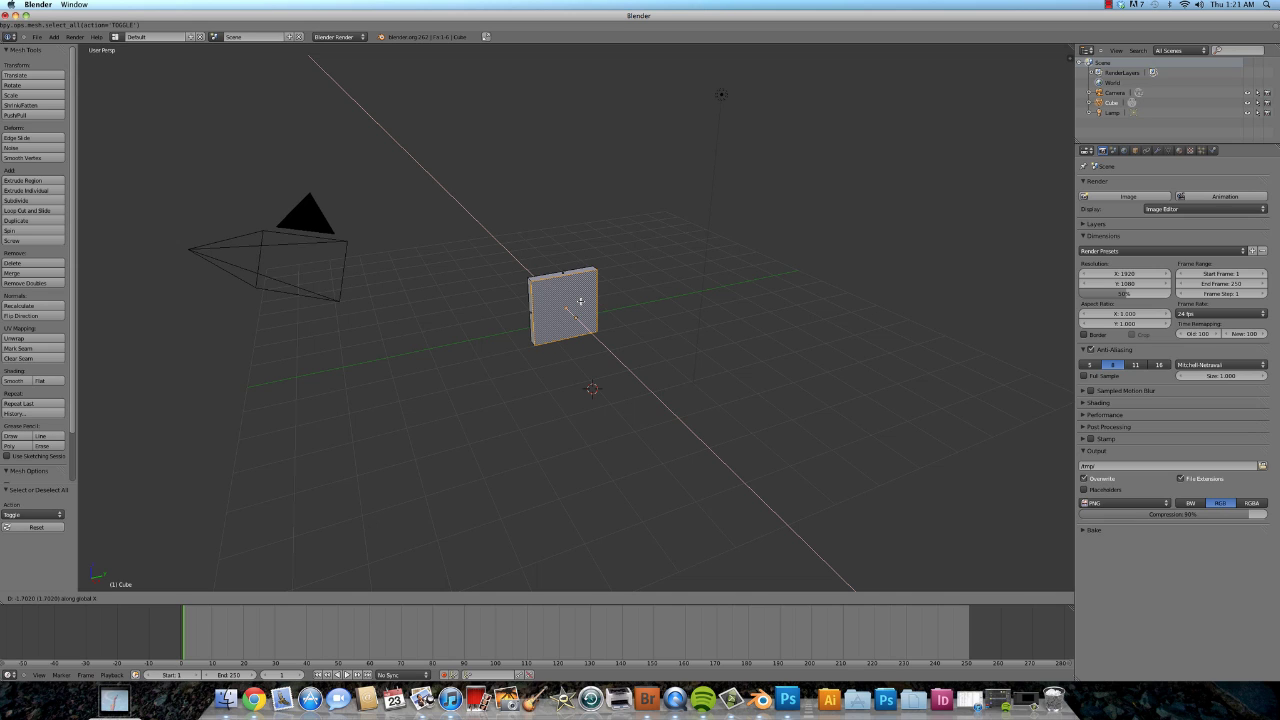
{"action": "left_click", "coordinate": [580, 302]}
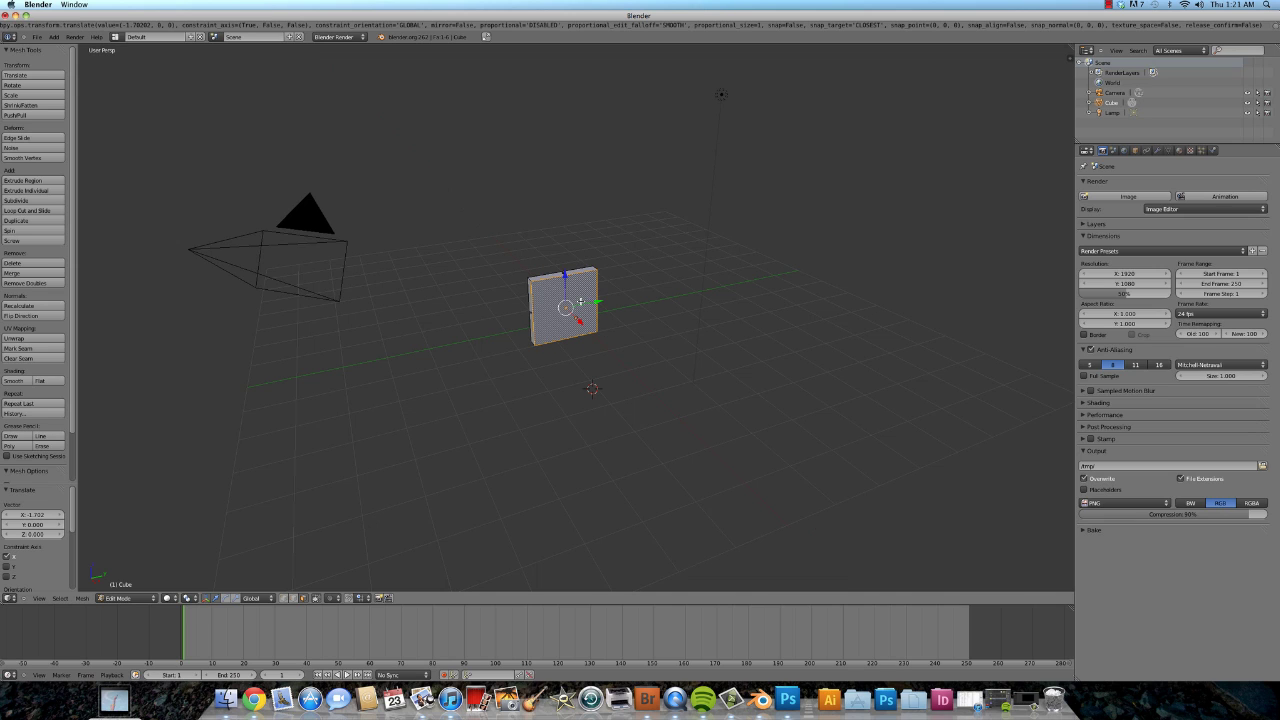
Move the slab's side edge along Y to widen it into a rectangular panel
{"action": "right_click", "coordinate": [530, 312]}
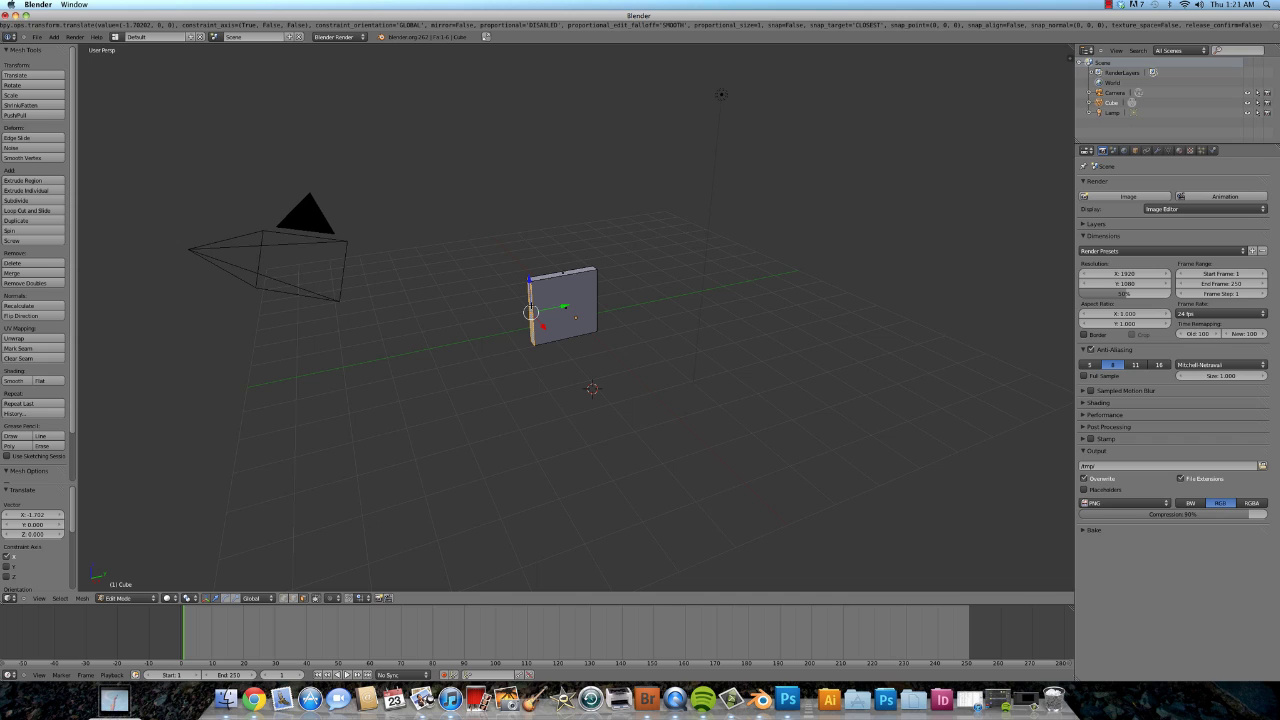
{"action": "key", "text": "g"}
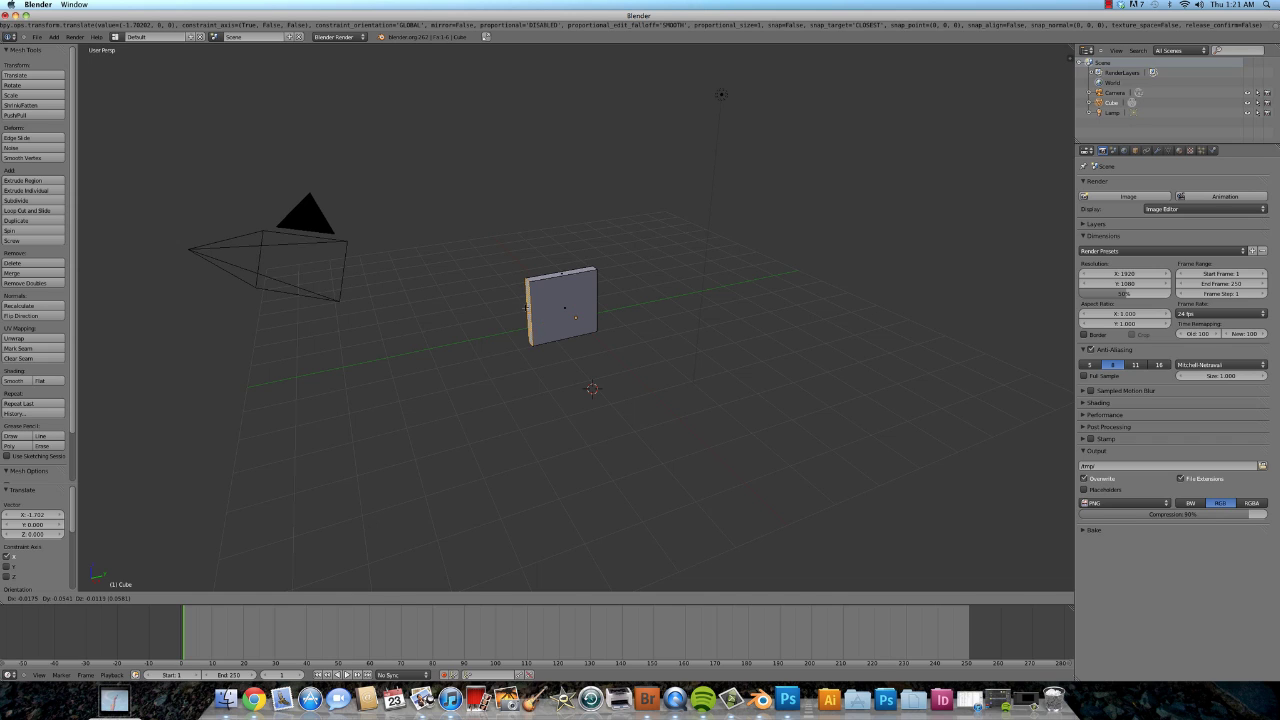
{"action": "key", "text": "y"}
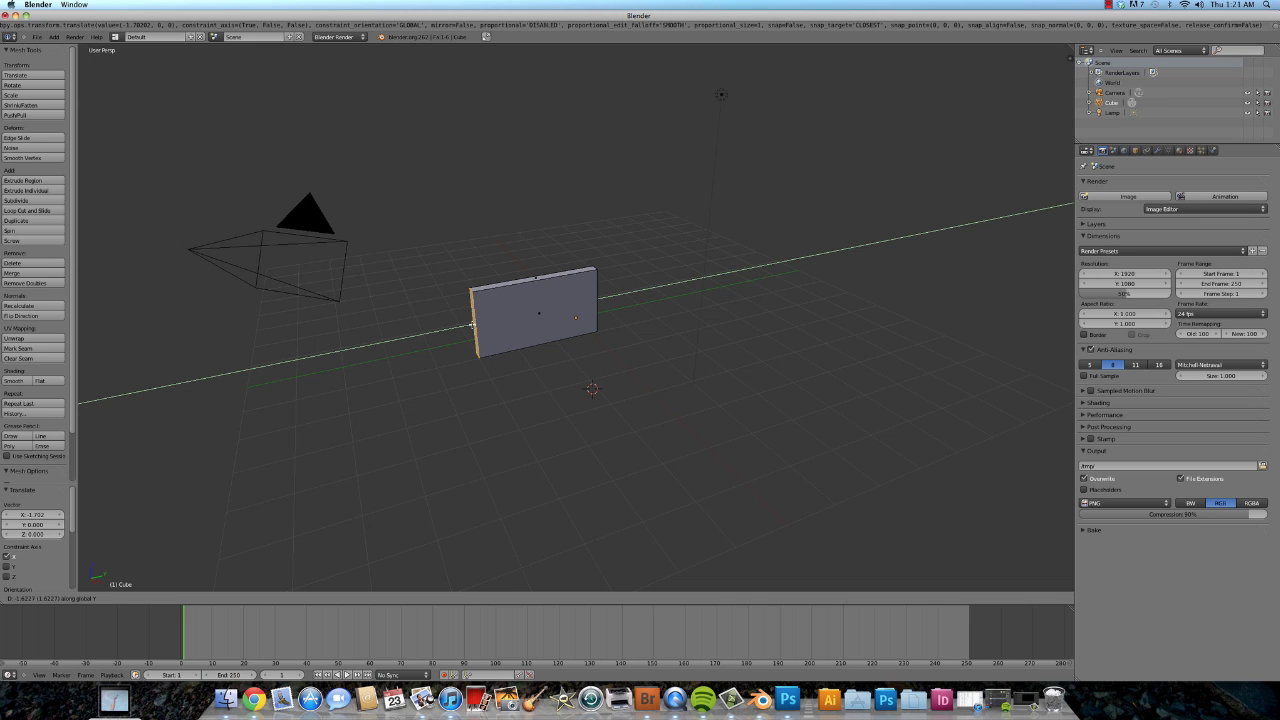
{"action": "left_click", "coordinate": [472, 323]}
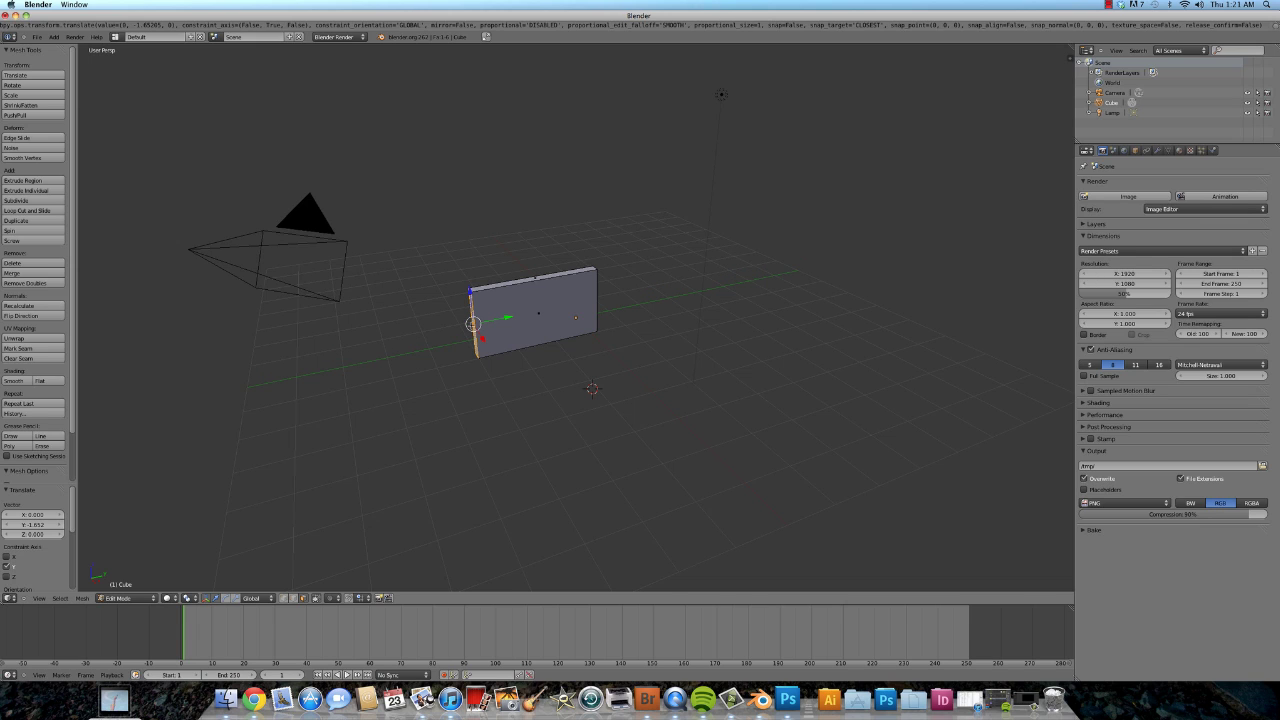
{"action": "left_click", "coordinate": [682, 328]}
{"action": "middle_click_drag", "start_coordinate": [581, 388], "coordinate": [531, 374]}
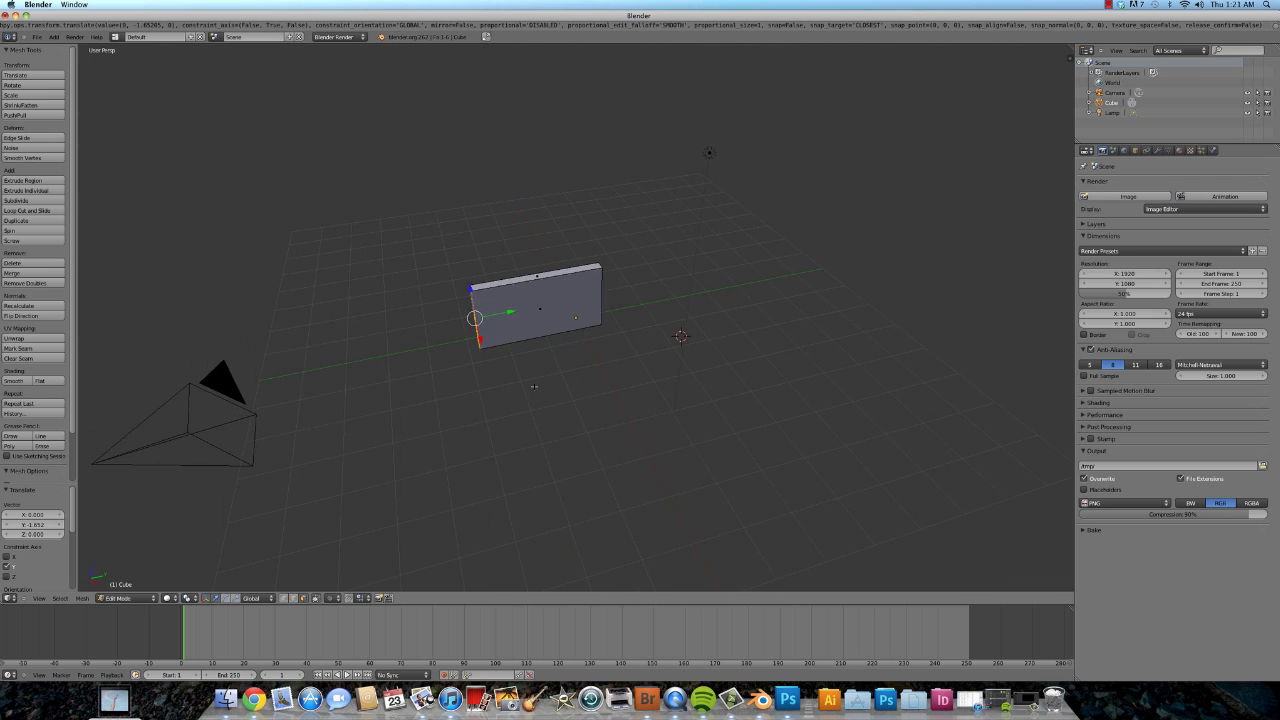
Raise the whole panel above the grid in Object Mode, then return to Edit Mode
{"action": "key", "text": "a"}
{"action": "key", "text": "a"}
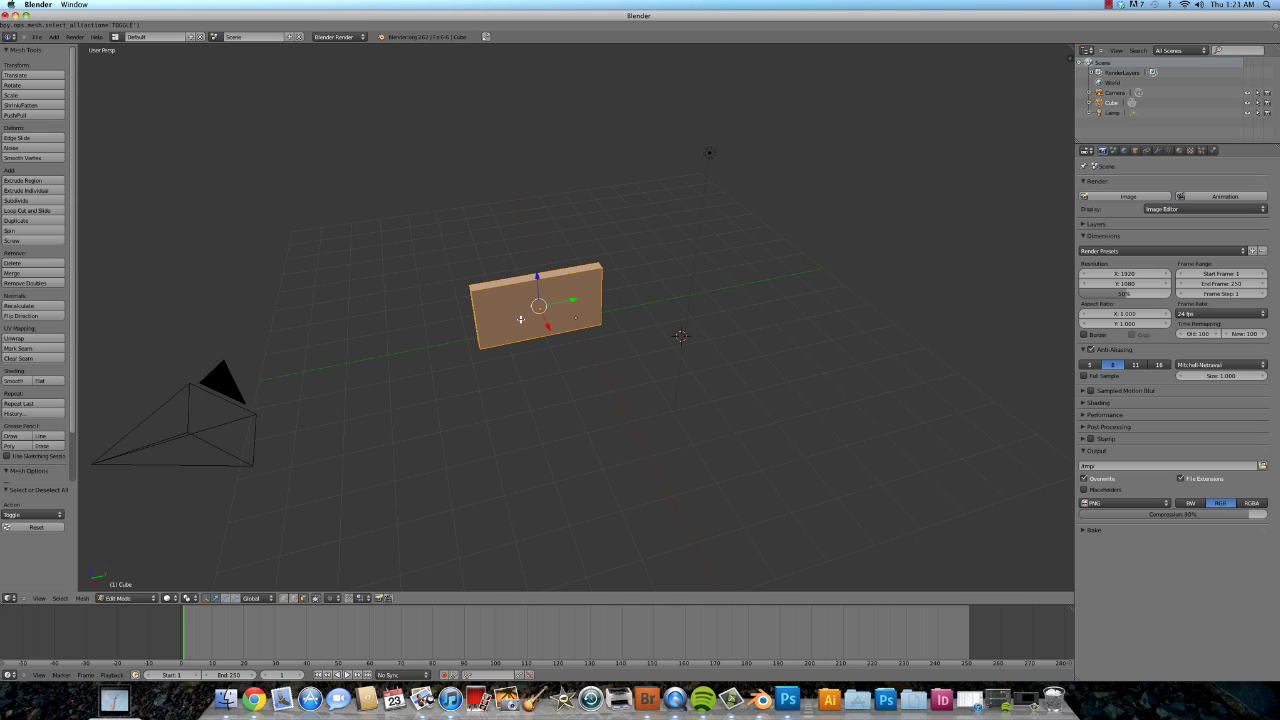
{"action": "key", "text": "a"}
{"action": "key", "text": "a"}
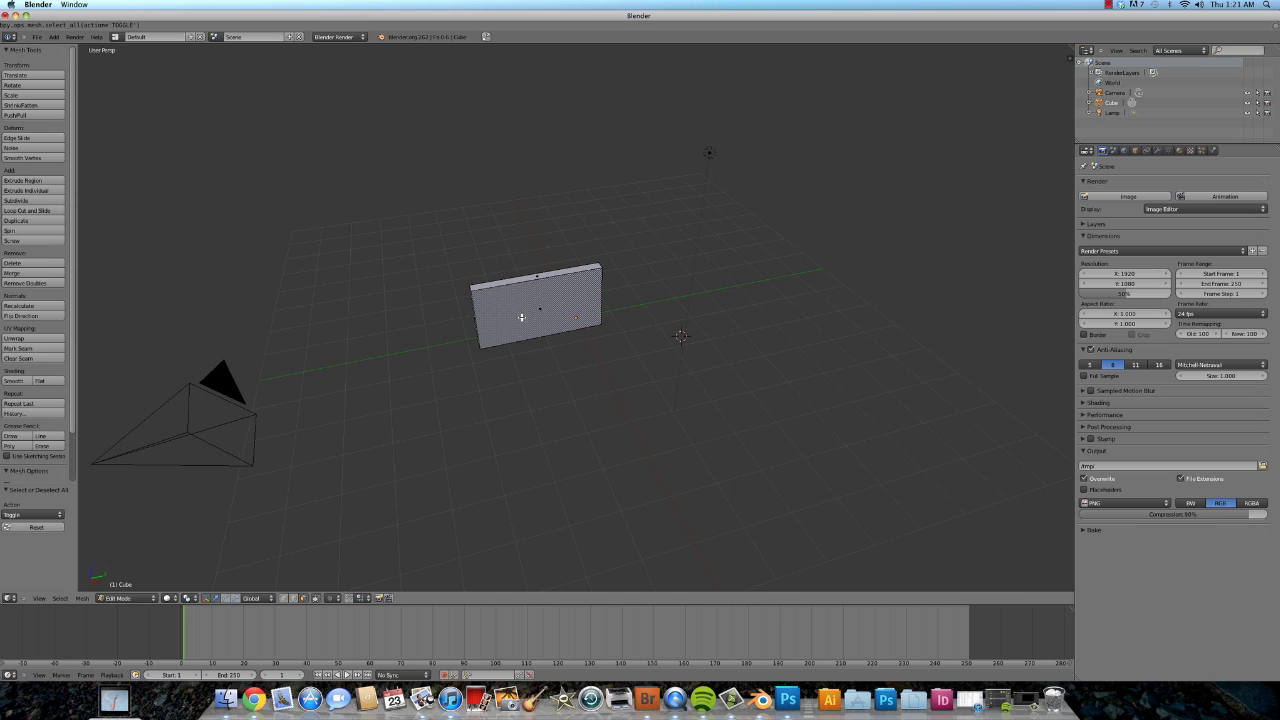
{"action": "key", "text": "a"}
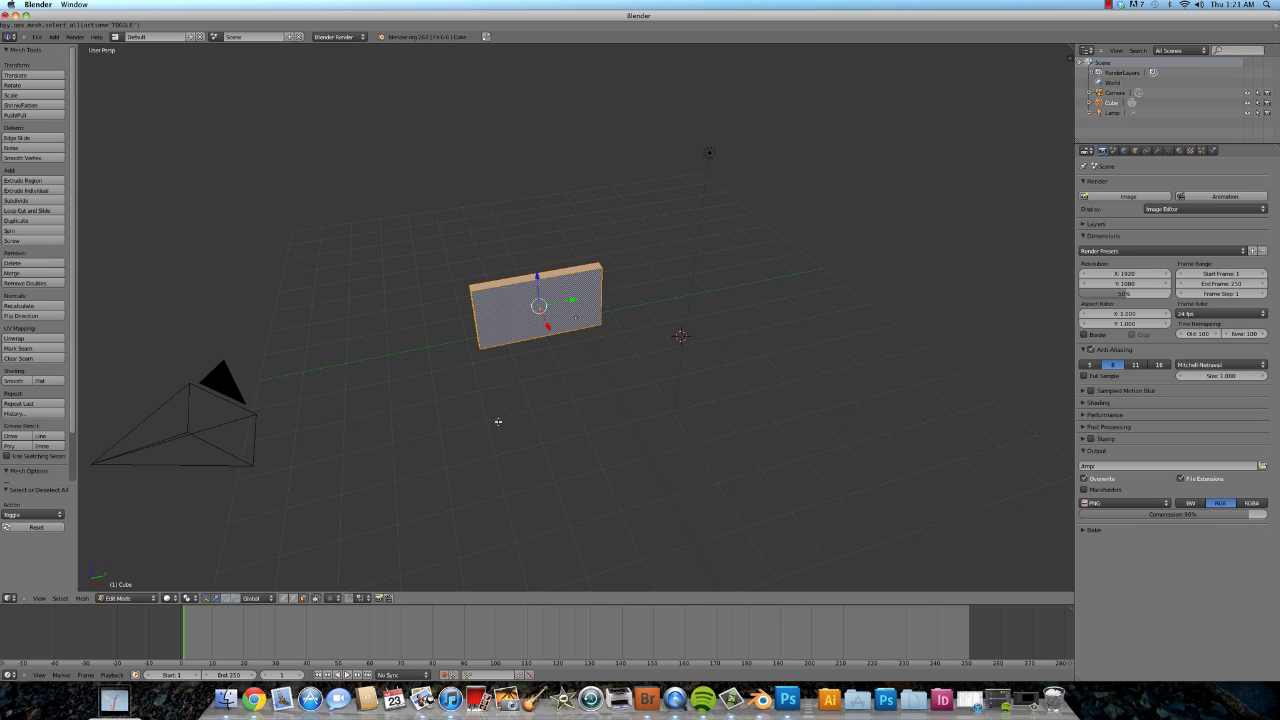
{"action": "key", "text": "Tab"}
{"action": "middle_click_drag", "start_coordinate": [498, 422], "coordinate": [520, 397]}
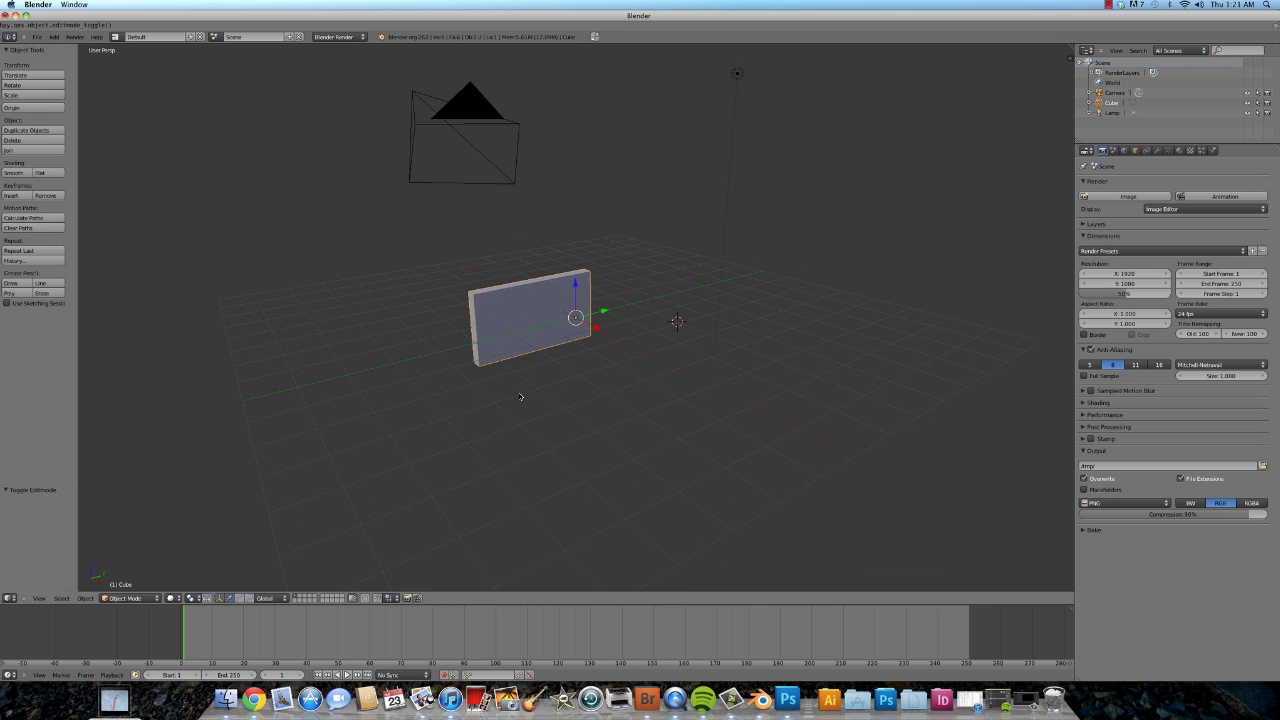
{"action": "key", "text": "g"}
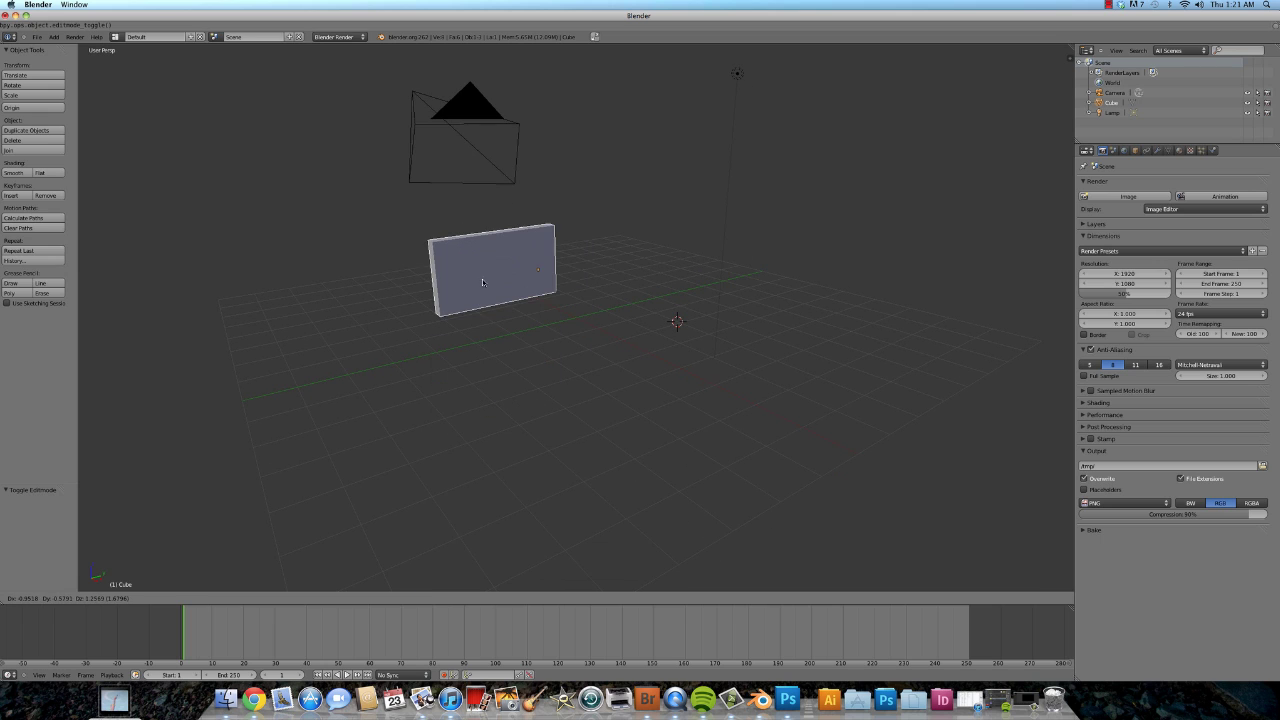
{"action": "left_click", "coordinate": [494, 268]}
{"action": "middle_click_drag", "start_coordinate": [371, 435], "coordinate": [378, 415]}
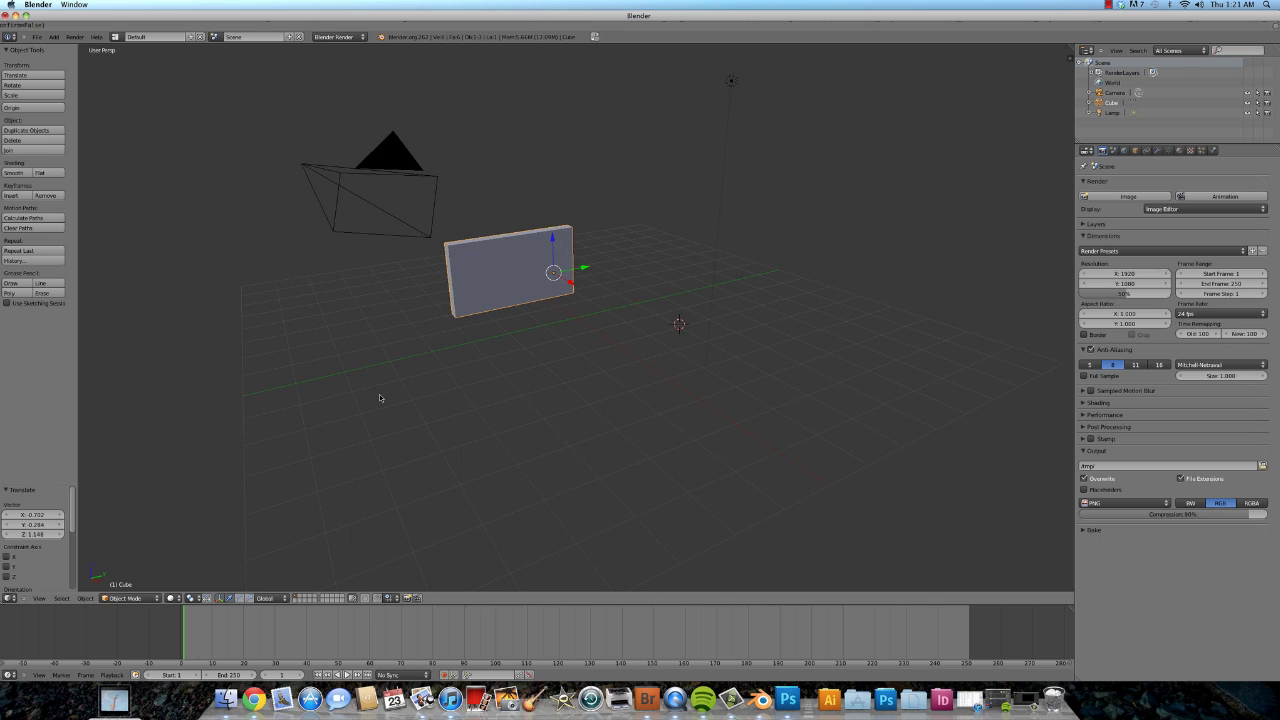
{"action": "key", "text": "Tab"}
{"action": "left_click", "coordinate": [388, 387]}
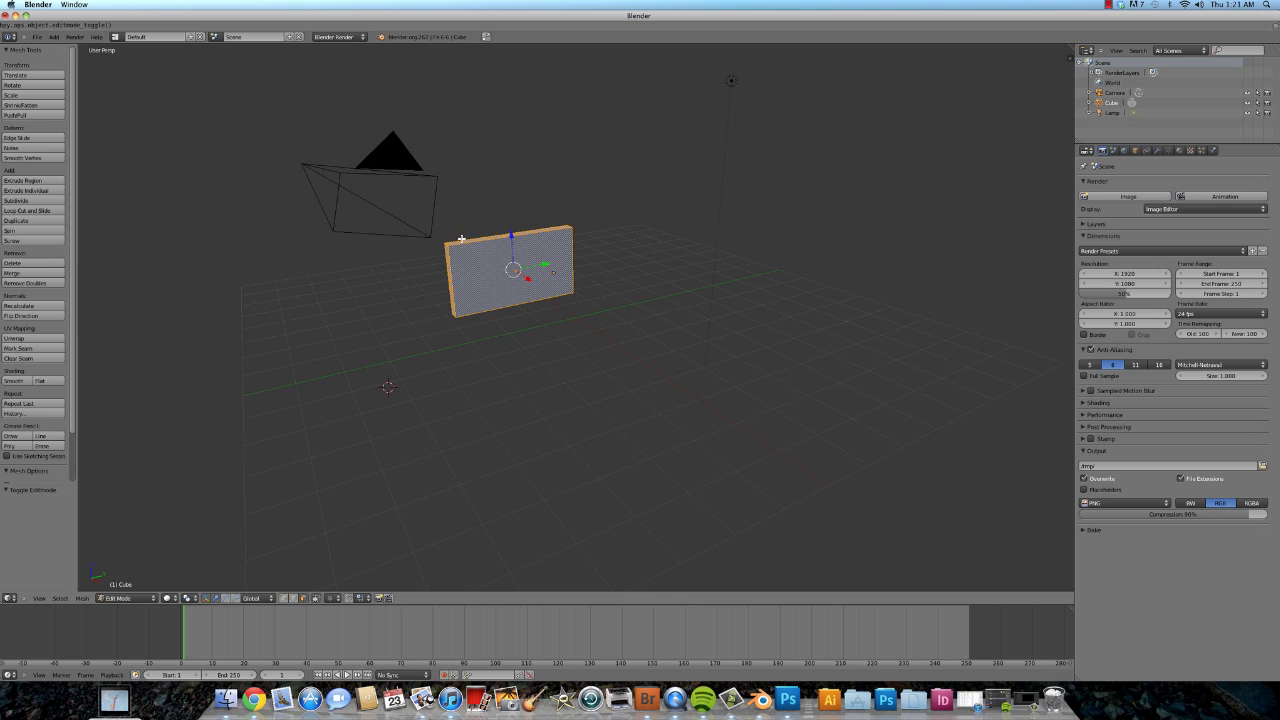
Box-select the panel geometry and subdivide it once
{"action": "key", "text": "b"}
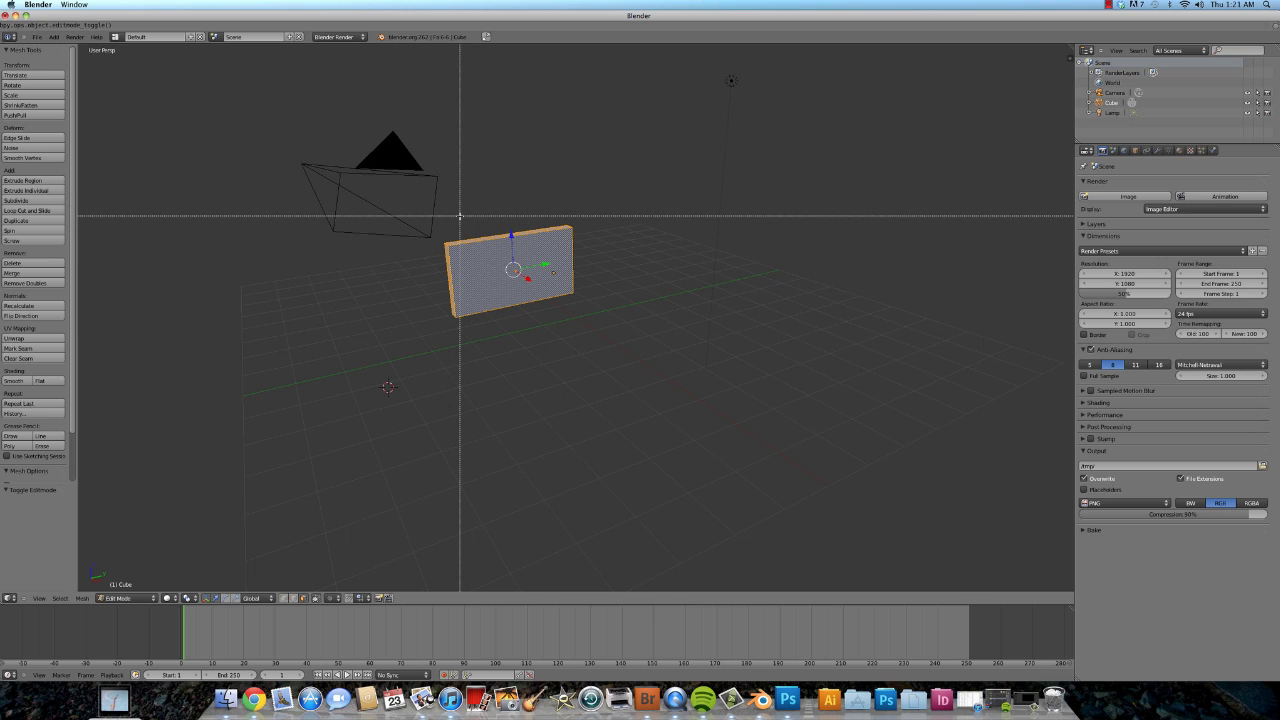
{"action": "left_click_drag", "start_coordinate": [459, 216], "coordinate": [580, 328]}
{"action": "key", "text": "a"}
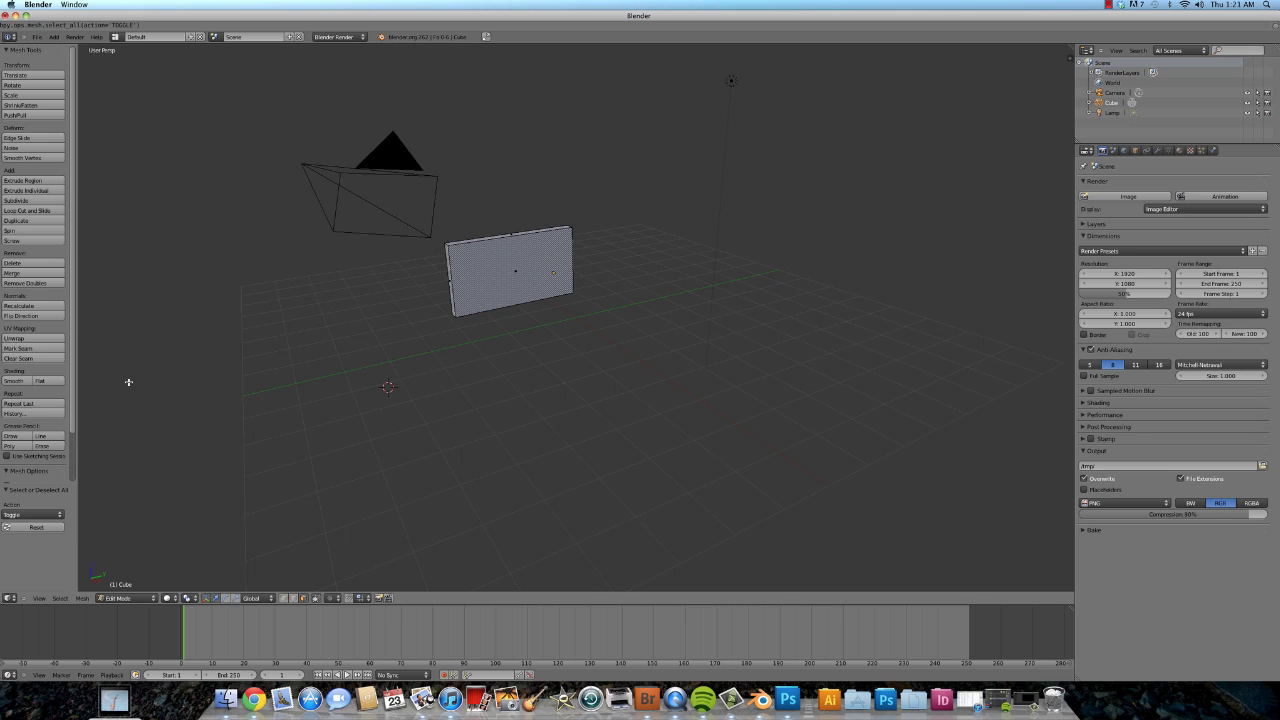
{"action": "left_click", "coordinate": [48, 202]}
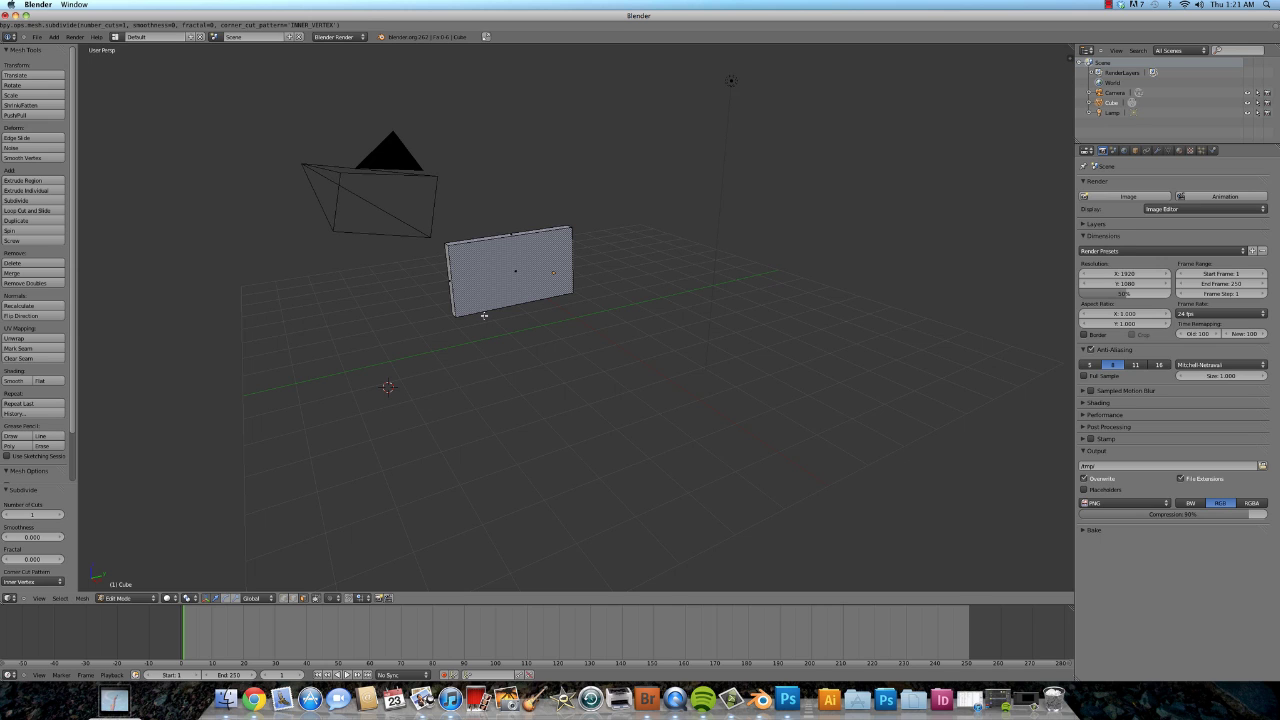
{"action": "key", "text": "b"}
{"action": "left_click_drag", "start_coordinate": [443, 240], "coordinate": [637, 354]}
Subdivide the panel four more times until it is a dense 6144-face grid
{"action": "middle_click_drag", "start_coordinate": [637, 354], "coordinate": [666, 240]}
{"action": "key", "text": "b"}
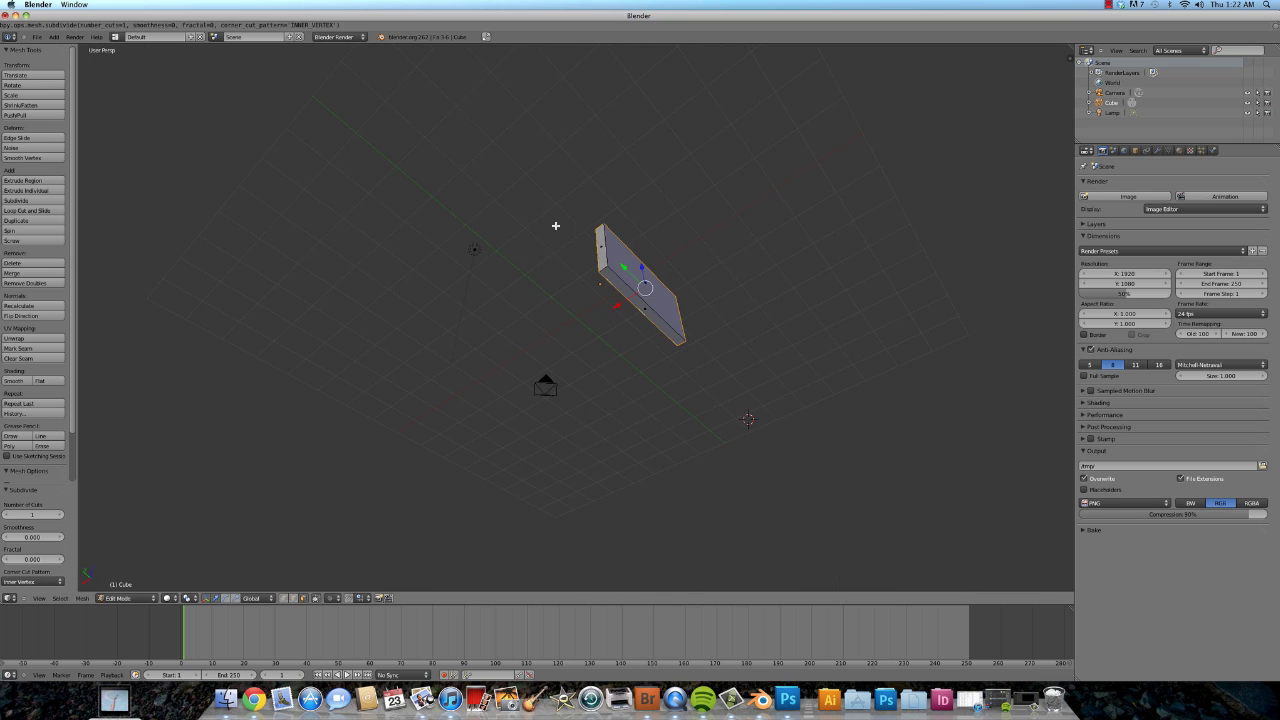
{"action": "left_click_drag", "start_coordinate": [557, 223], "coordinate": [770, 402]}
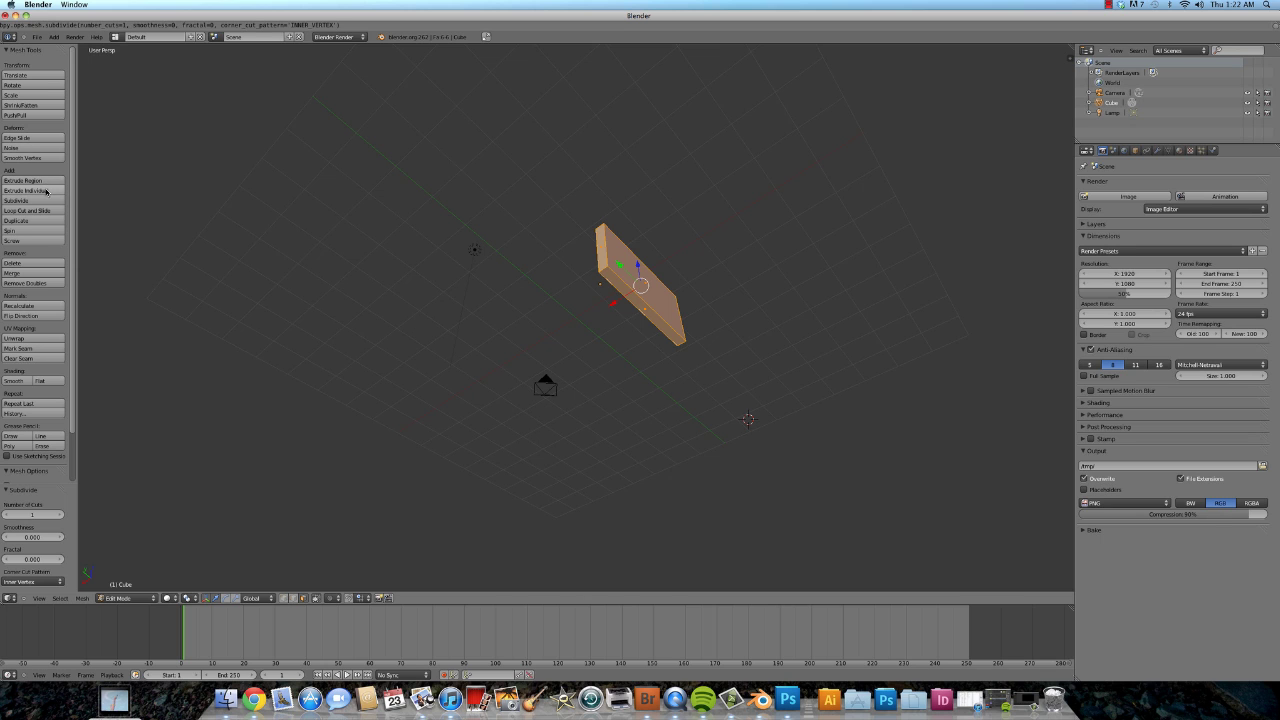
{"action": "left_click", "coordinate": [46, 199]}
{"action": "middle_click_drag", "start_coordinate": [423, 294], "coordinate": [290, 350]}
{"action": "left_click", "coordinate": [20, 202]}
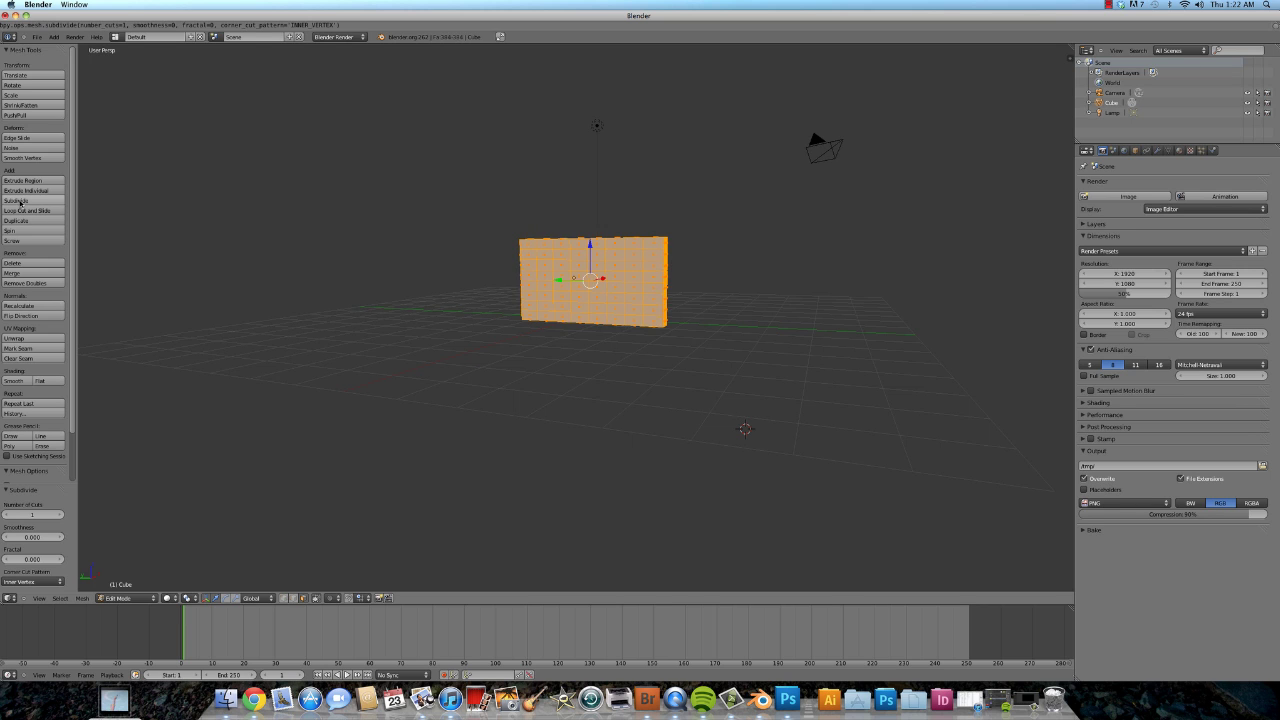
{"action": "left_click", "coordinate": [20, 202]}
{"action": "scroll", "coordinate": [550, 326], "scroll_direction": "up", "scroll_amount": 7}
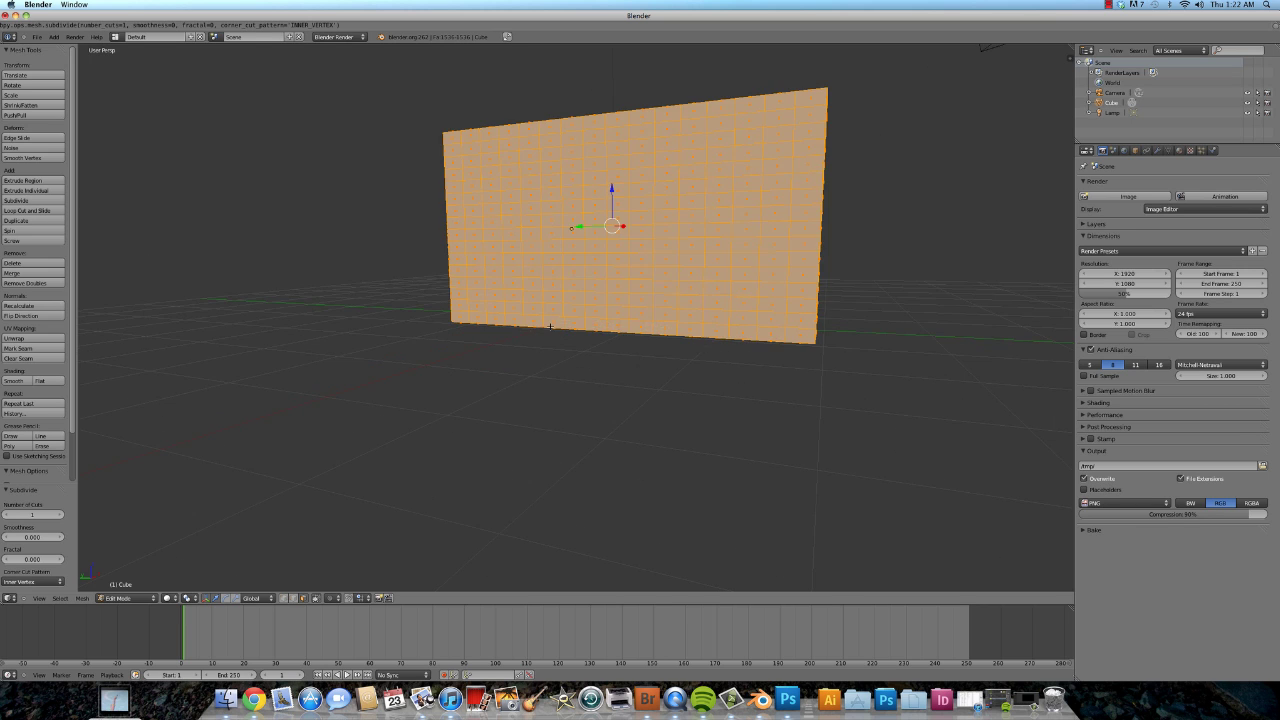
{"action": "scroll", "coordinate": [550, 326], "scroll_direction": "down", "scroll_amount": 2}
{"action": "left_click", "coordinate": [26, 201]}
{"action": "middle_click_drag", "start_coordinate": [171, 229], "coordinate": [206, 237]}
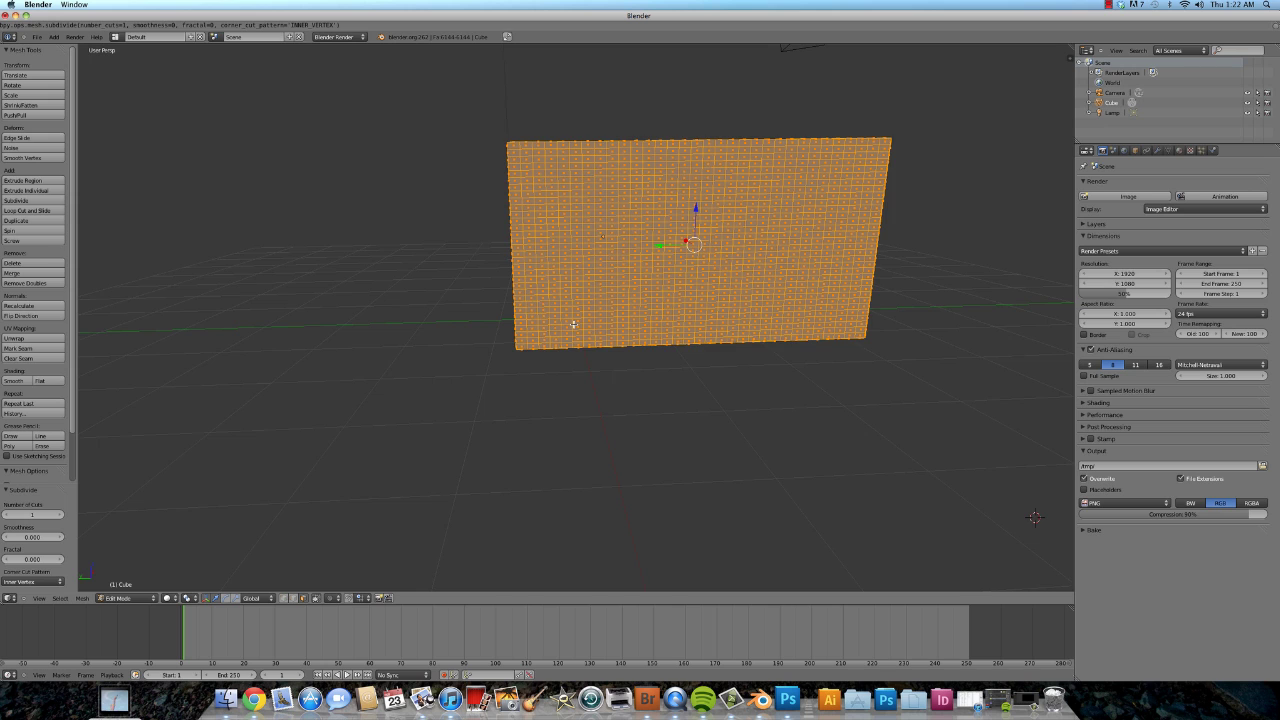
View the panel face-on with Numpad 3, deselect everything, and switch to vertex select
{"action": "key", "text": "KP_3"}
{"action": "scroll", "coordinate": [590, 215], "scroll_direction": "up", "scroll_amount": 4}
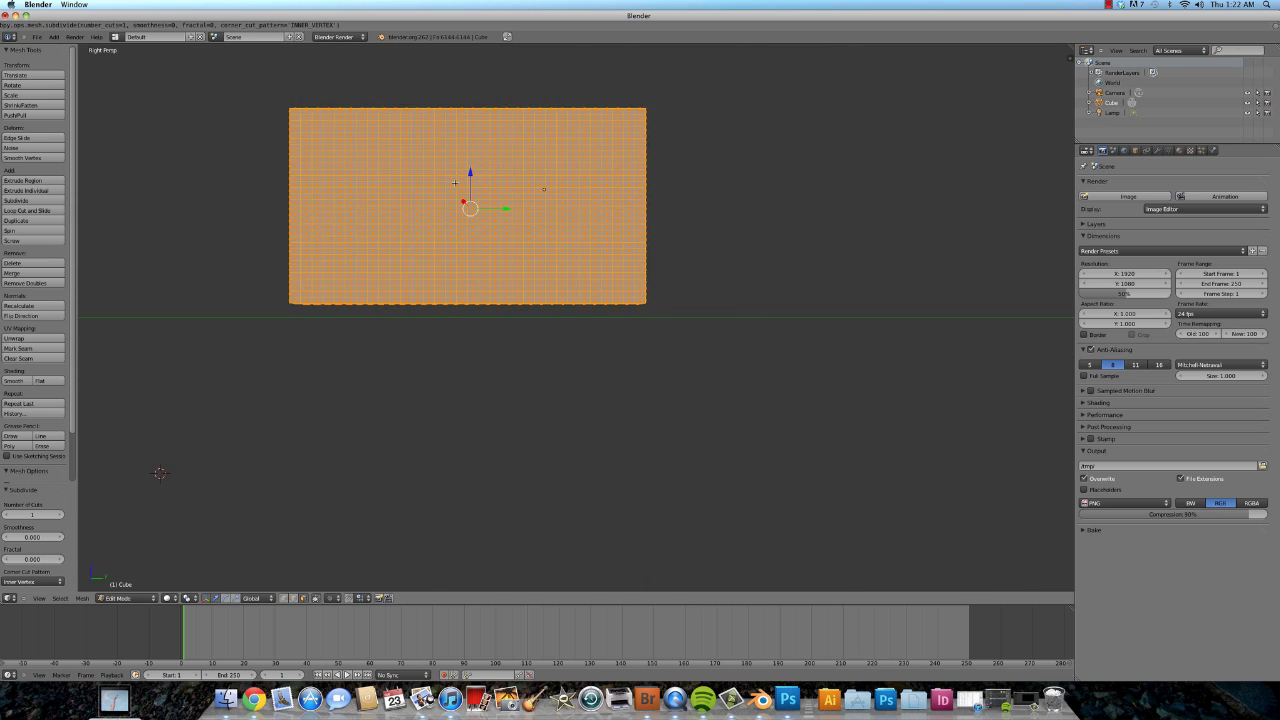
{"action": "scroll", "coordinate": [590, 215], "scroll_direction": "down", "scroll_amount": 1}
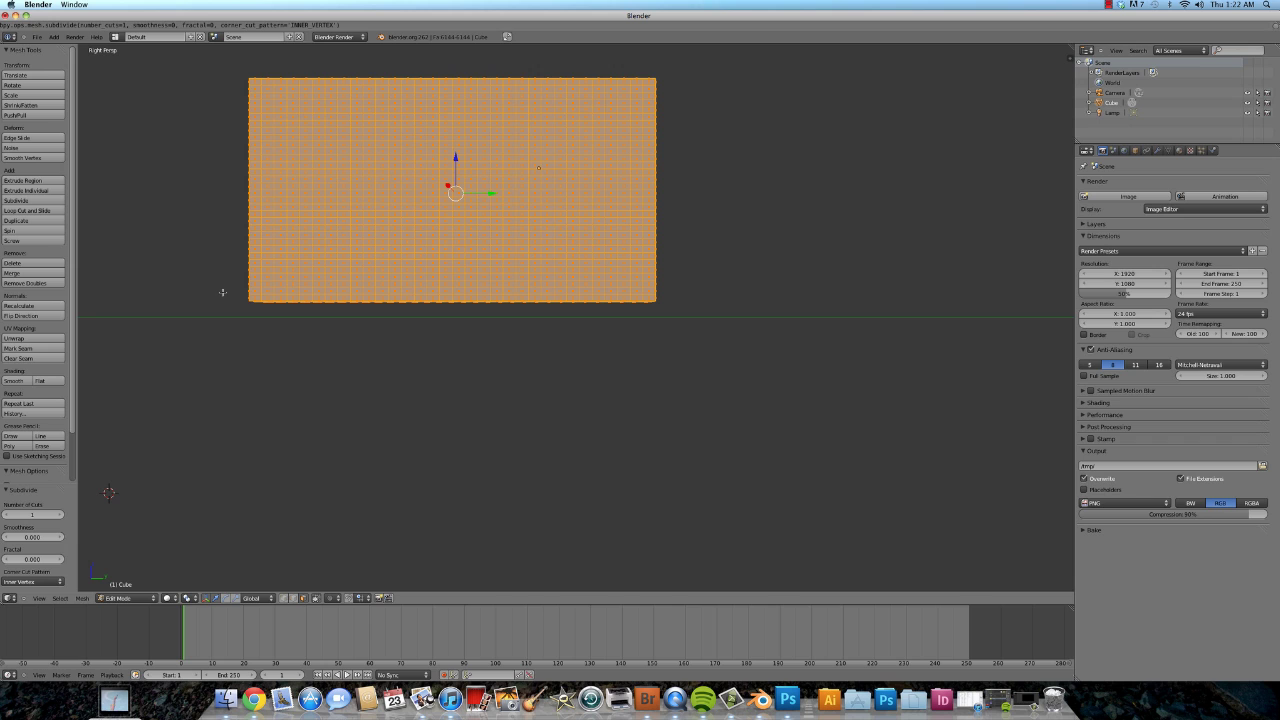
{"action": "key", "text": "a"}
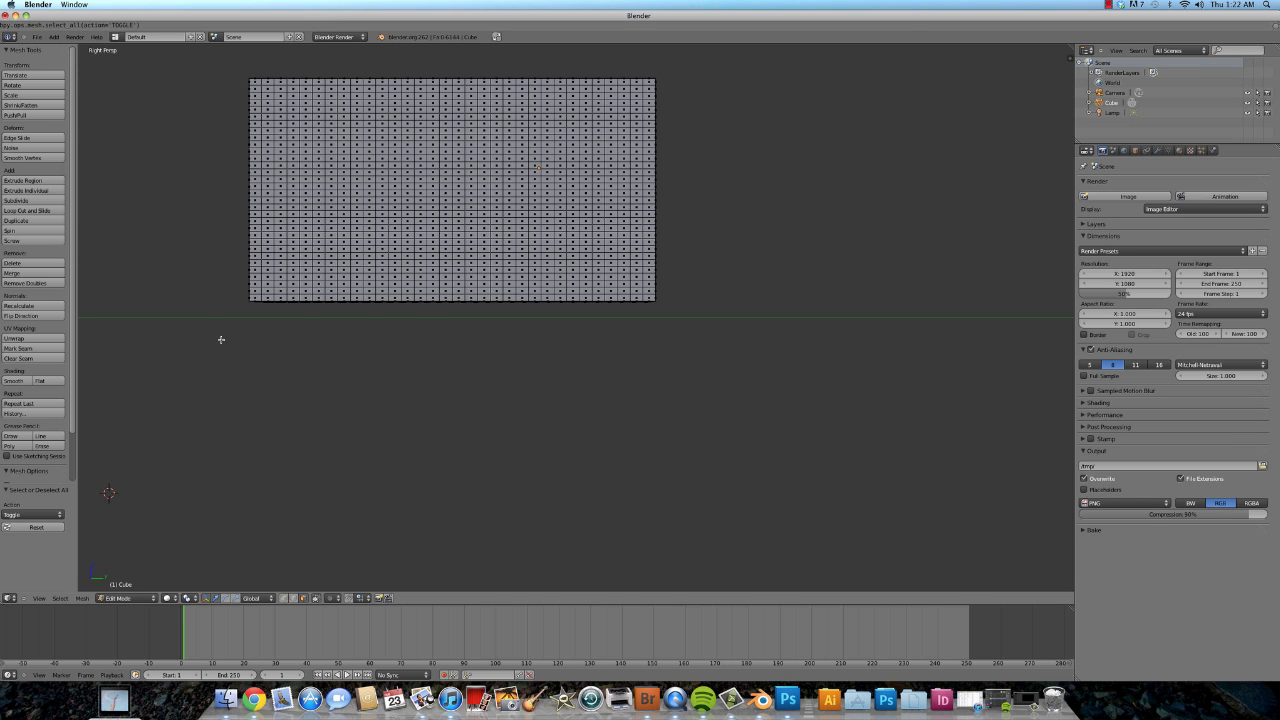
{"action": "left_click", "coordinate": [283, 598]}
Box-select the border rows and columns of vertices around the panel's edge
{"action": "key", "text": "b"}
{"action": "left_click_drag", "start_coordinate": [258, 83], "coordinate": [644, 80]}
{"action": "key", "text": "b"}
{"action": "key", "text": "b"}
{"action": "key", "text": "b"}
{"action": "left_click_drag", "start_coordinate": [271, 83], "coordinate": [645, 94]}
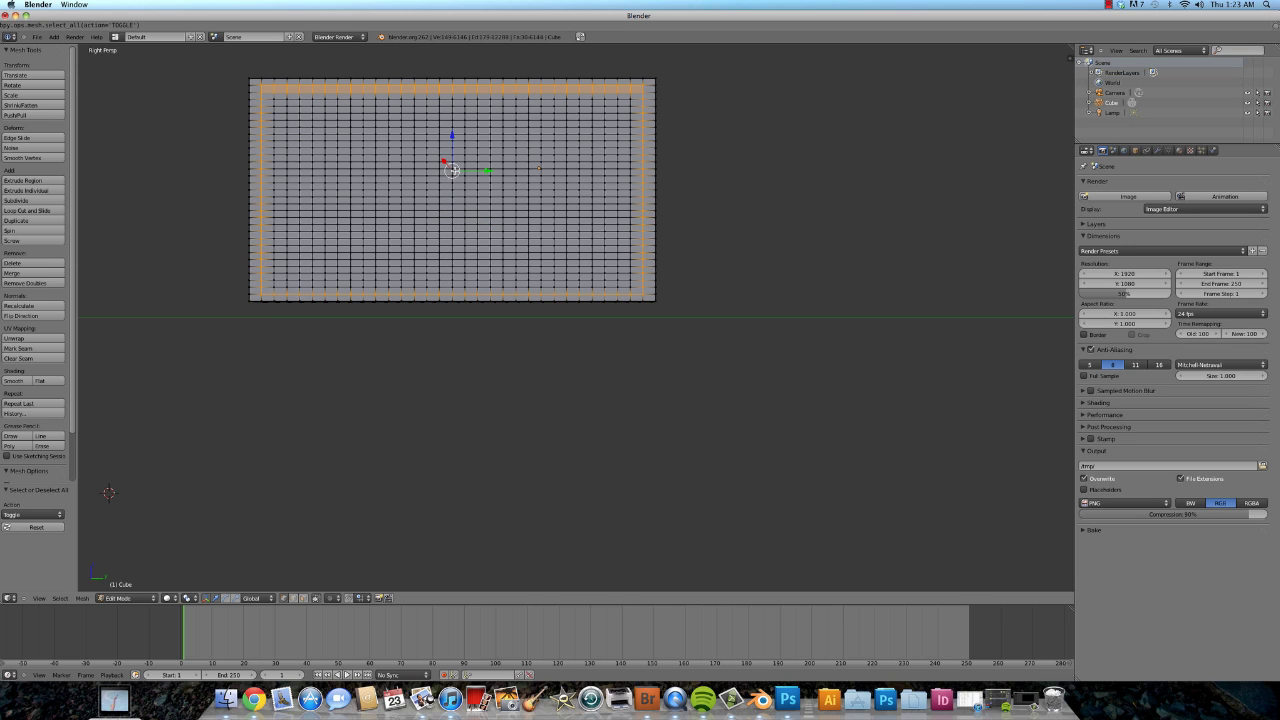
{"action": "key", "text": "ctrl+z"}
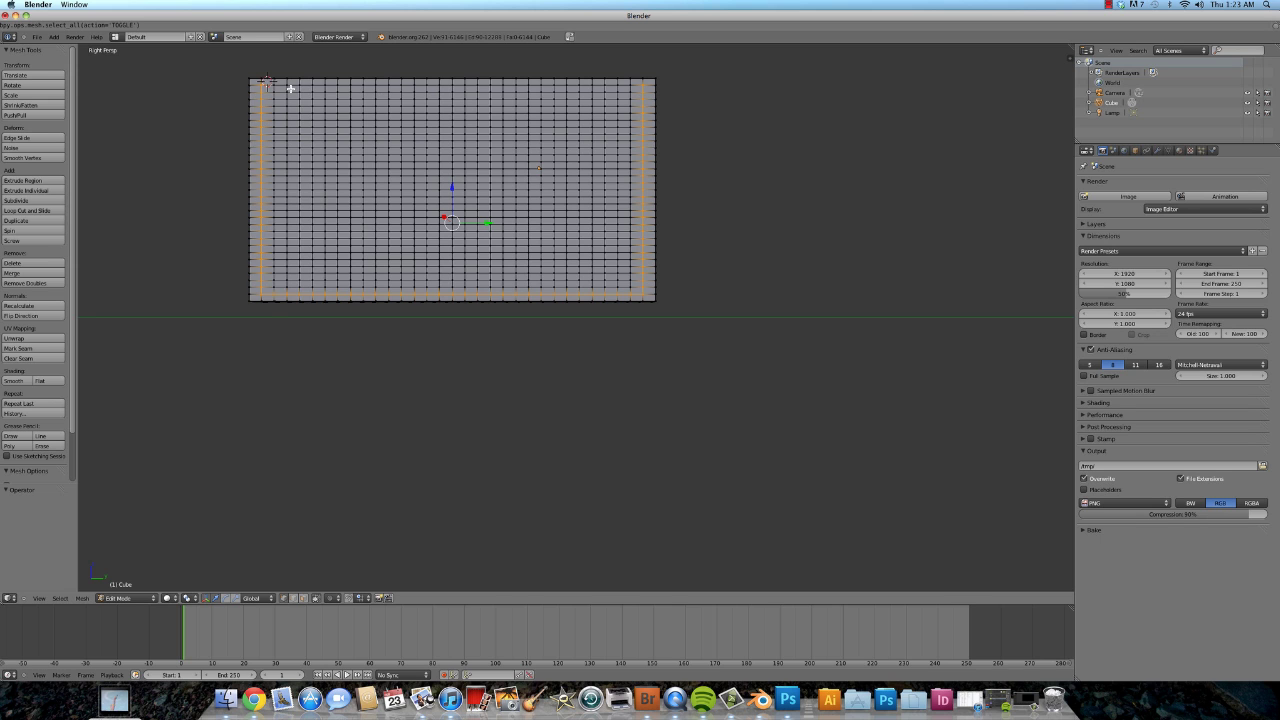
{"action": "key", "text": "b"}
{"action": "left_click_drag", "start_coordinate": [270, 81], "coordinate": [637, 82]}
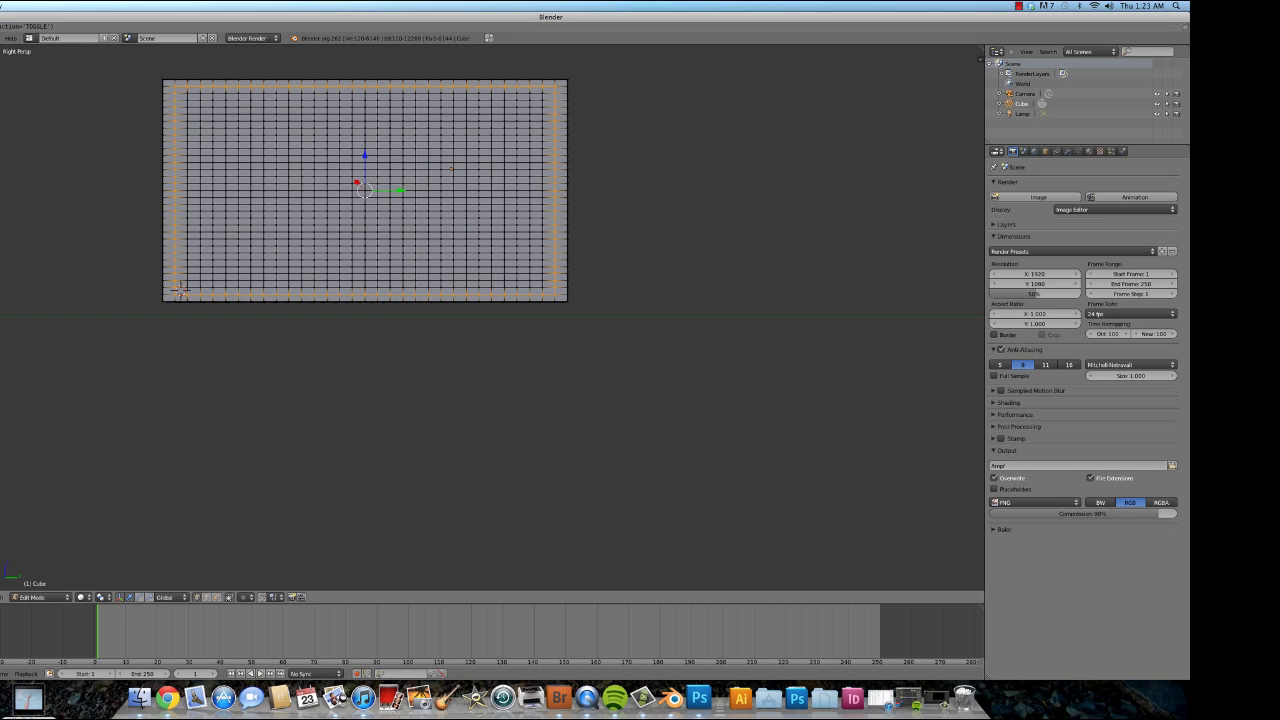
{"action": "right_click", "coordinate": [180, 288], "text": "ctrl"}
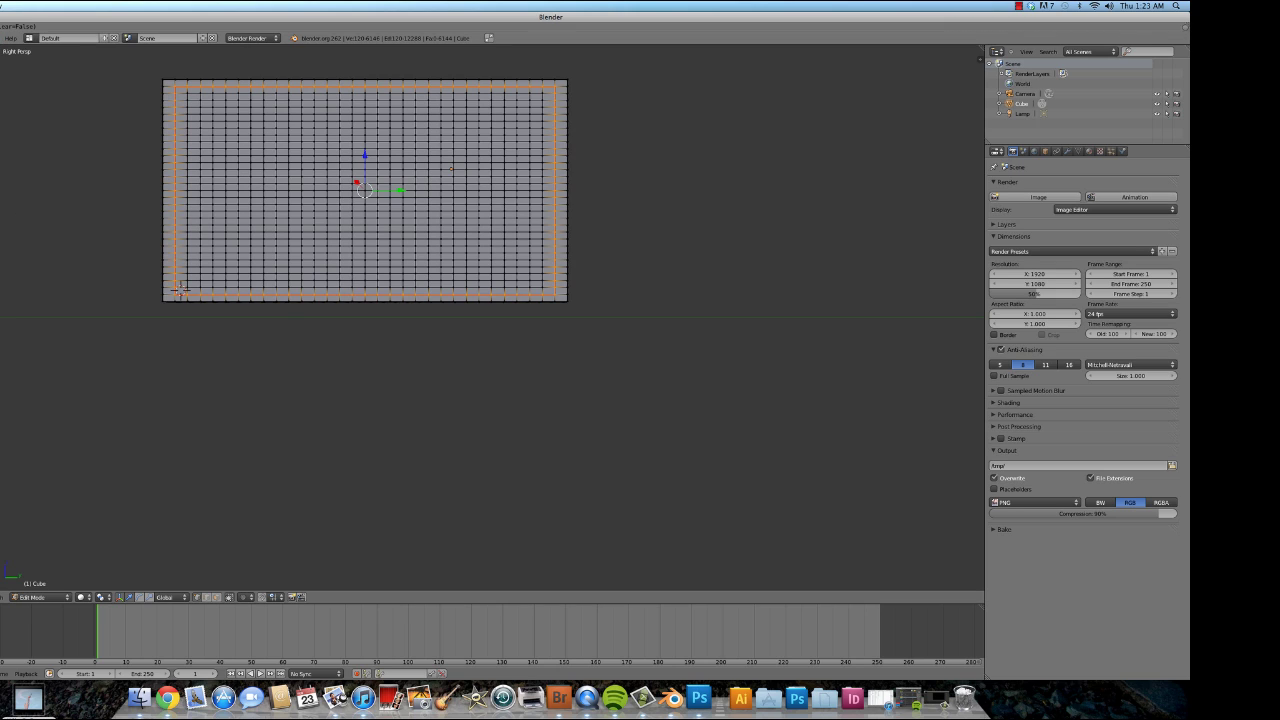
Switch to UV Editing, view the panel face-on in wireframe with Limit selection to visible off
{"action": "left_click", "coordinate": [29, 38]}
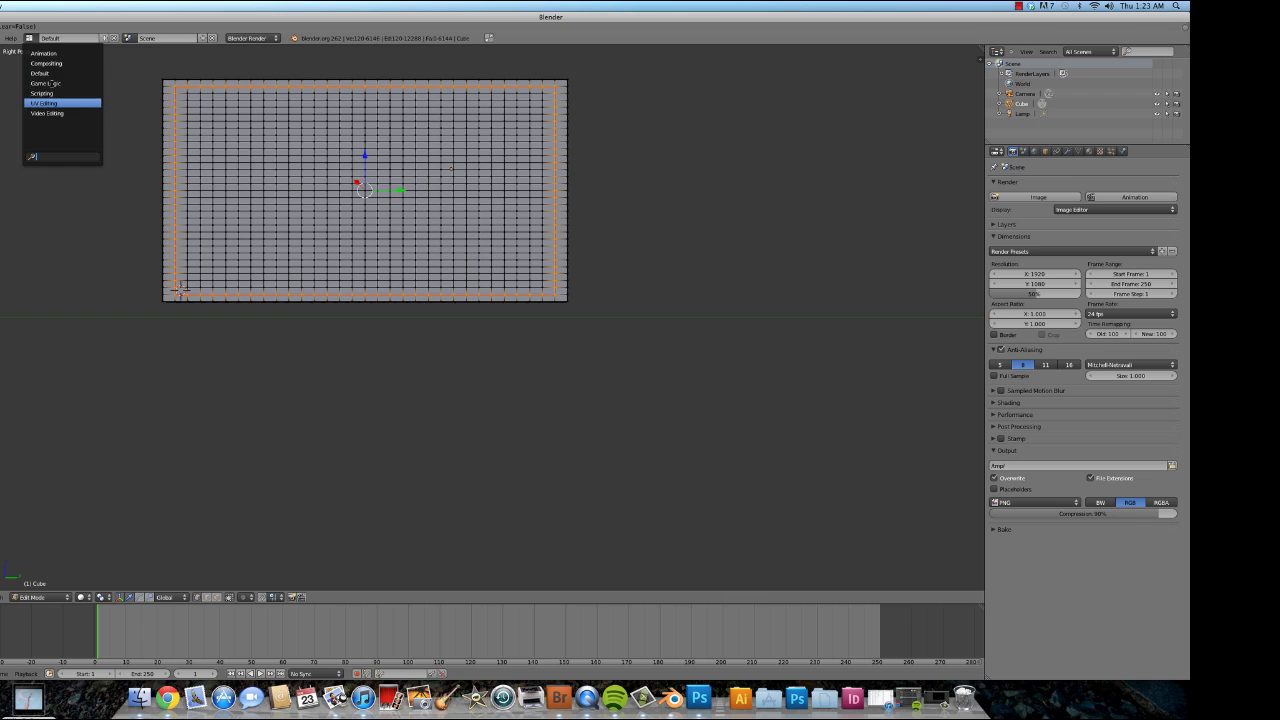
{"action": "left_click", "coordinate": [45, 103]}
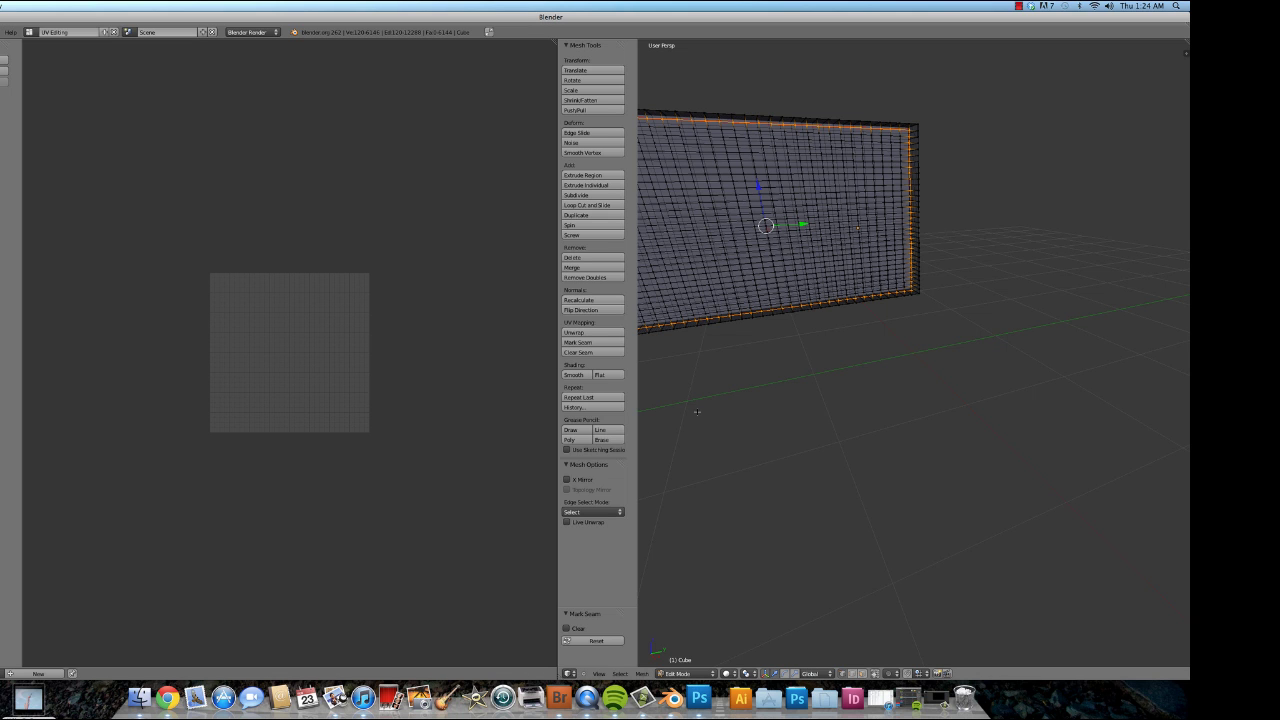
{"action": "key", "text": "KP_6"}
{"action": "key", "text": "KP_6"}
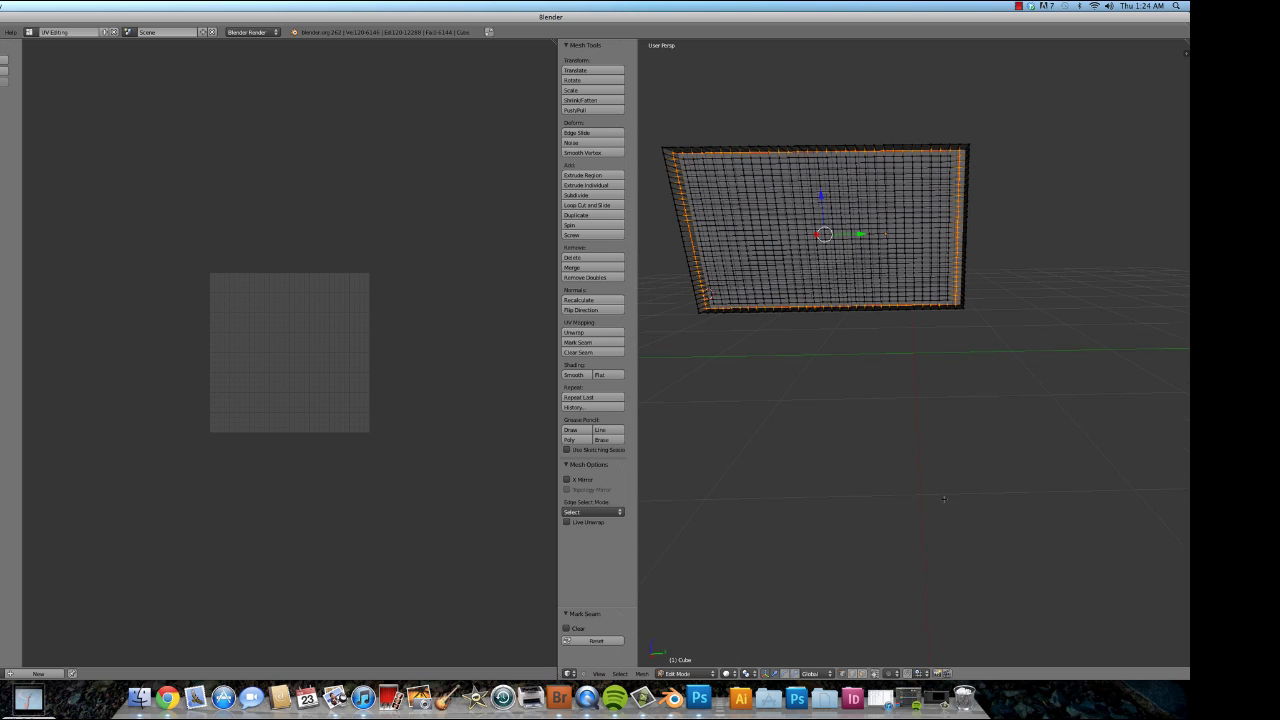
{"action": "key", "text": "KP_3"}
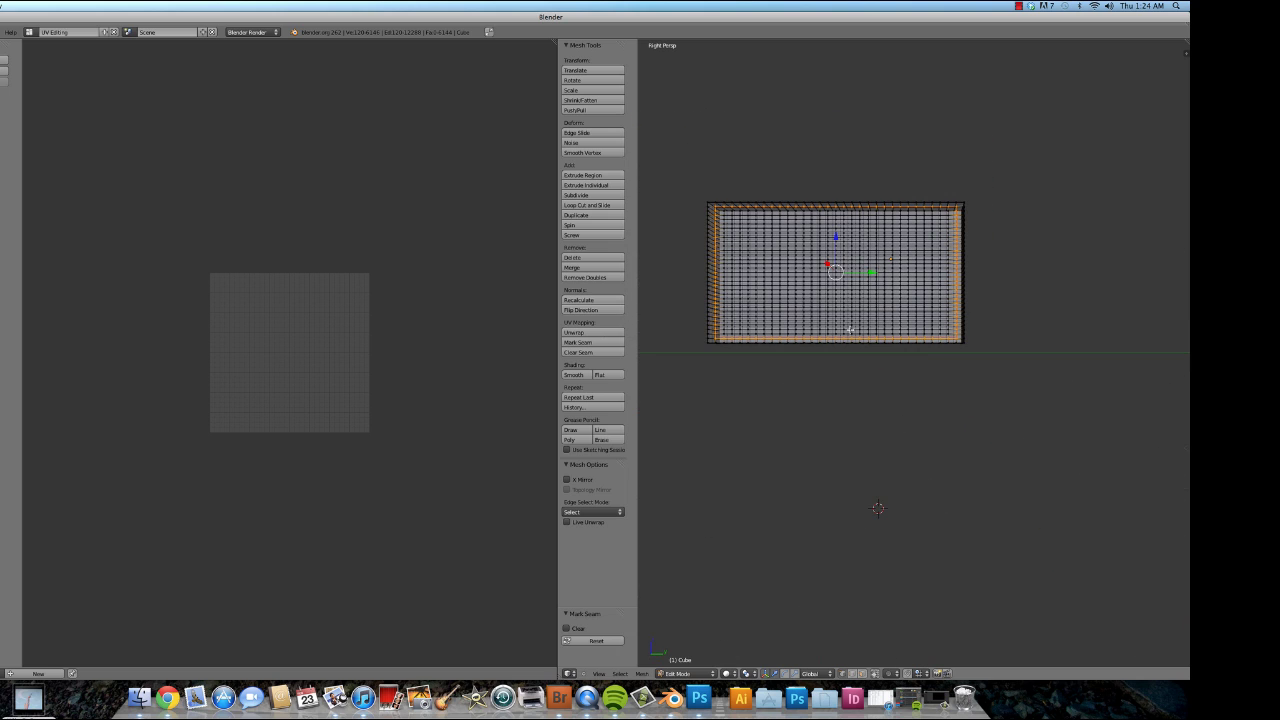
{"action": "left_click", "coordinate": [875, 674]}
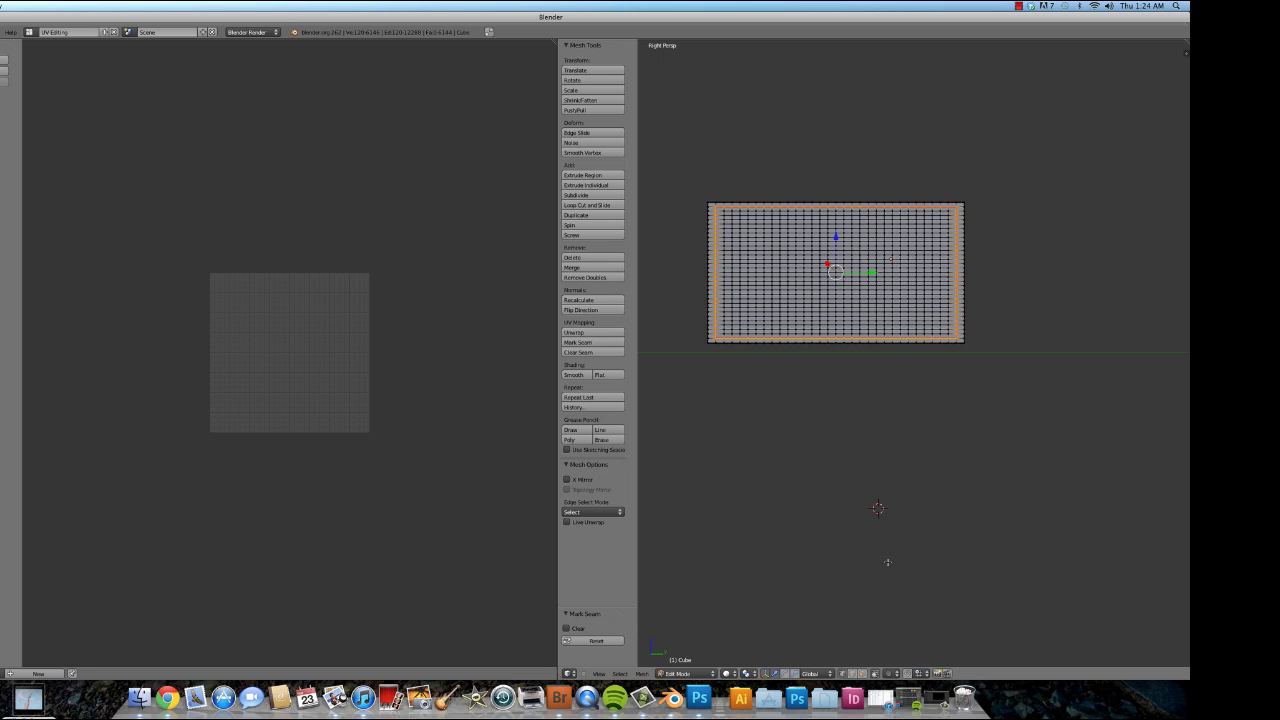
{"action": "scroll", "coordinate": [881, 560], "scroll_direction": "up", "scroll_amount": 2}
{"action": "scroll", "coordinate": [881, 560], "scroll_direction": "down", "scroll_amount": 1}
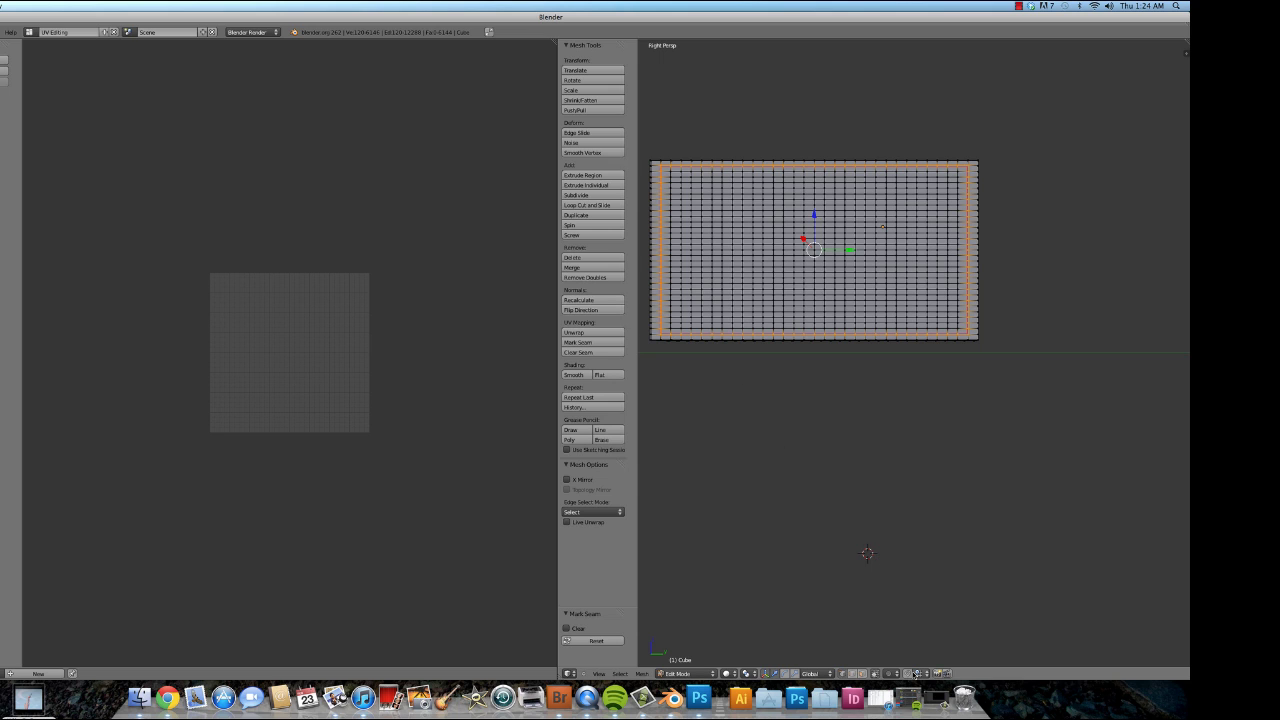
{"action": "key", "text": "z"}
Box-select the panel's inner screen faces and unwrap them into the UV editor
{"action": "key", "text": "b"}
{"action": "left_click_drag", "start_coordinate": [669, 172], "coordinate": [961, 331]}
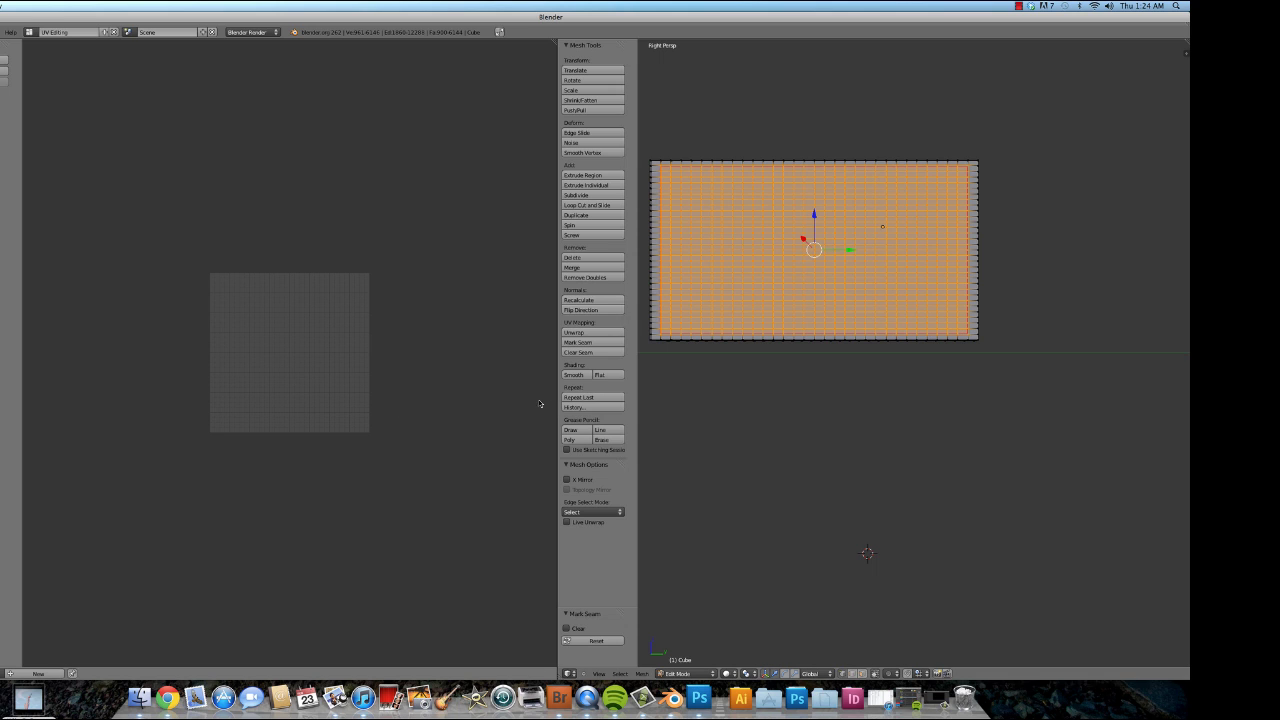
{"action": "left_click", "coordinate": [602, 333]}
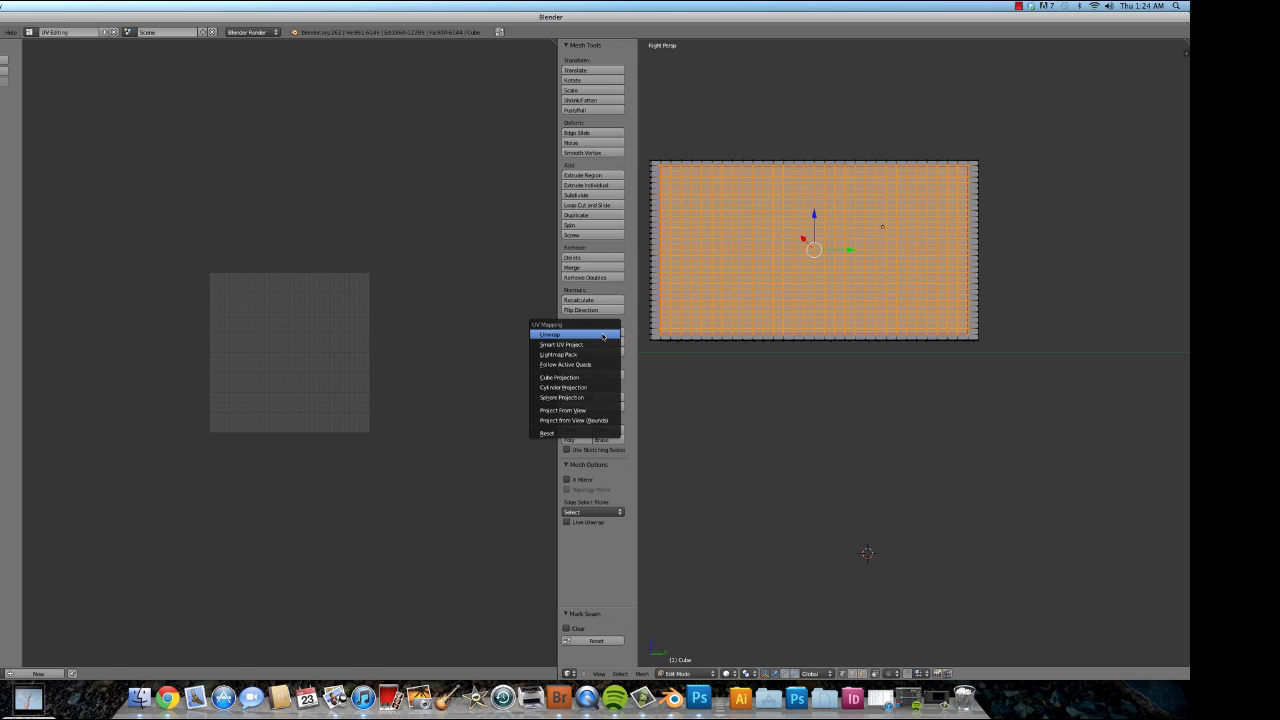
{"action": "left_click", "coordinate": [600, 334]}
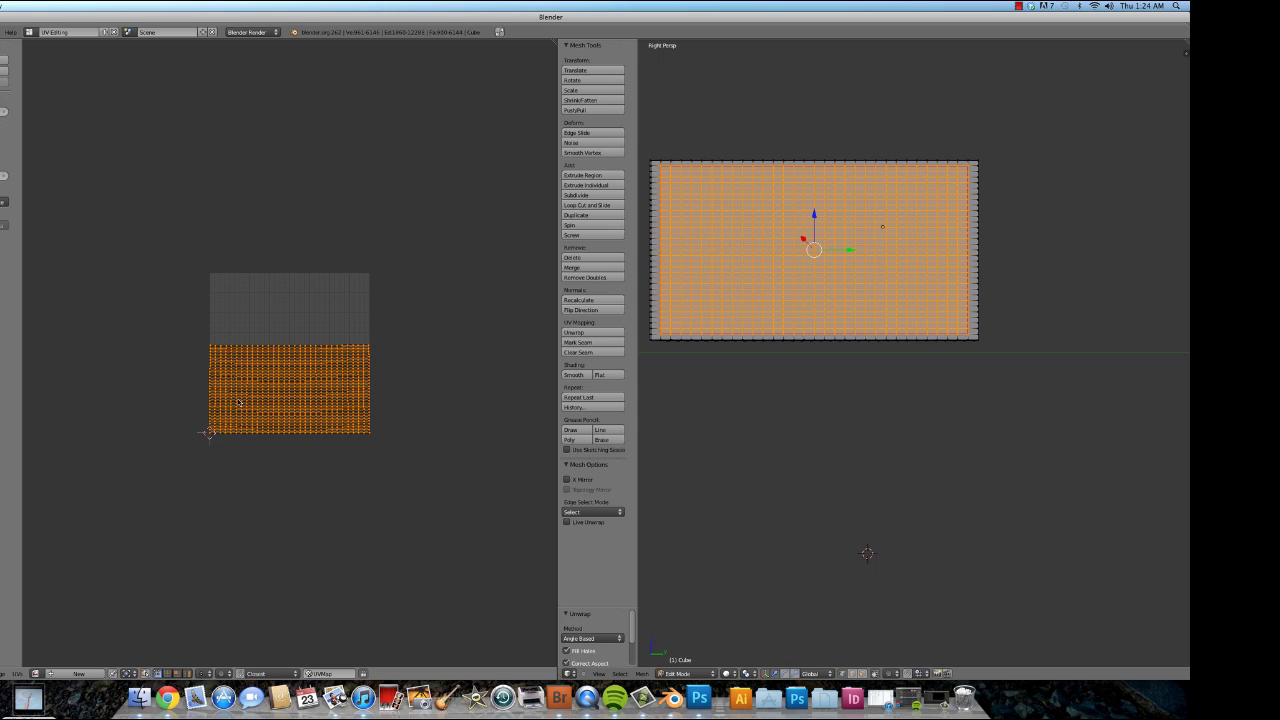
{"action": "left_click", "coordinate": [157, 201]}
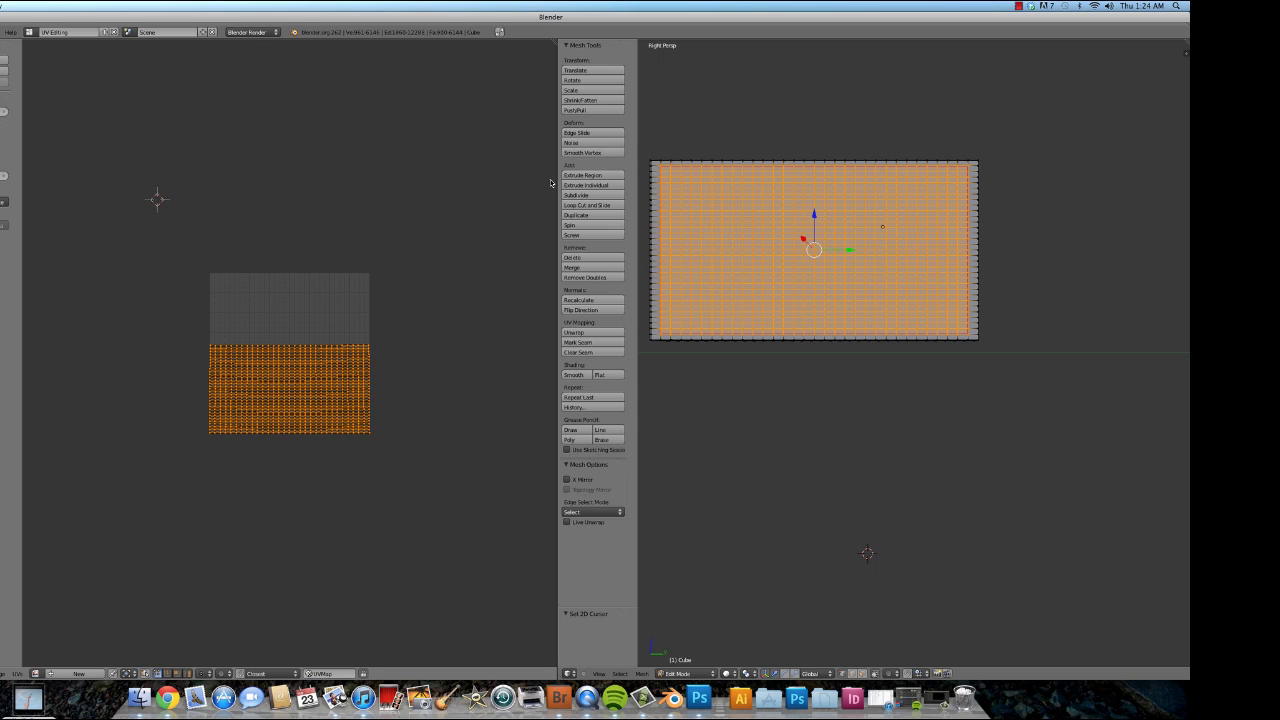
Return to the Default layout and create the new material Material.002 for the panel
{"action": "left_click", "coordinate": [37, 31]}
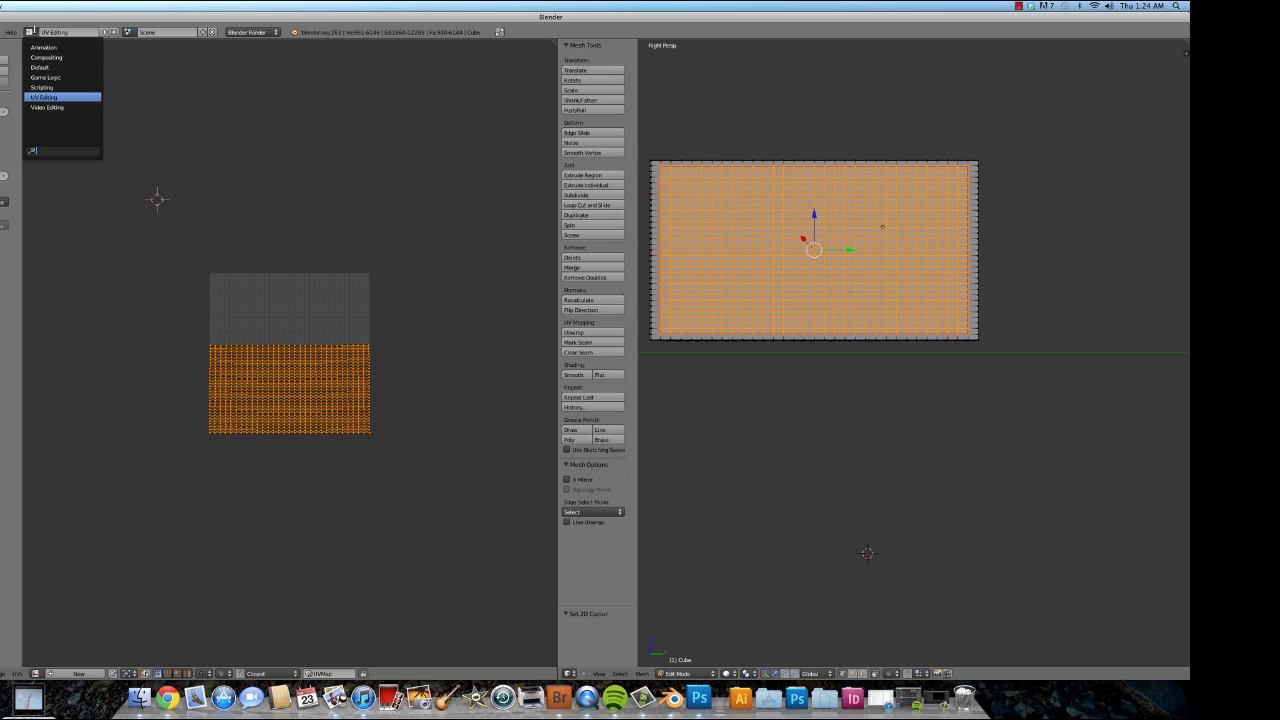
{"action": "left_click", "coordinate": [42, 66]}
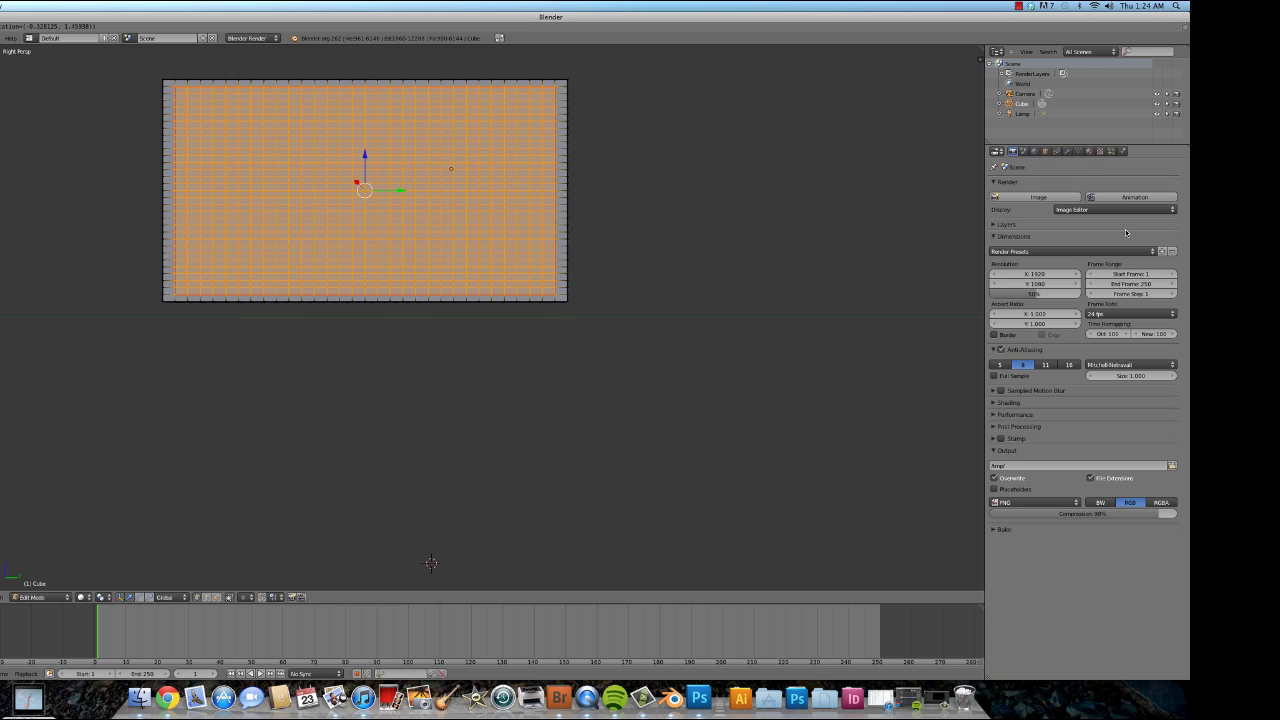
{"action": "scroll", "coordinate": [566, 301], "scroll_direction": "down", "scroll_amount": 2}
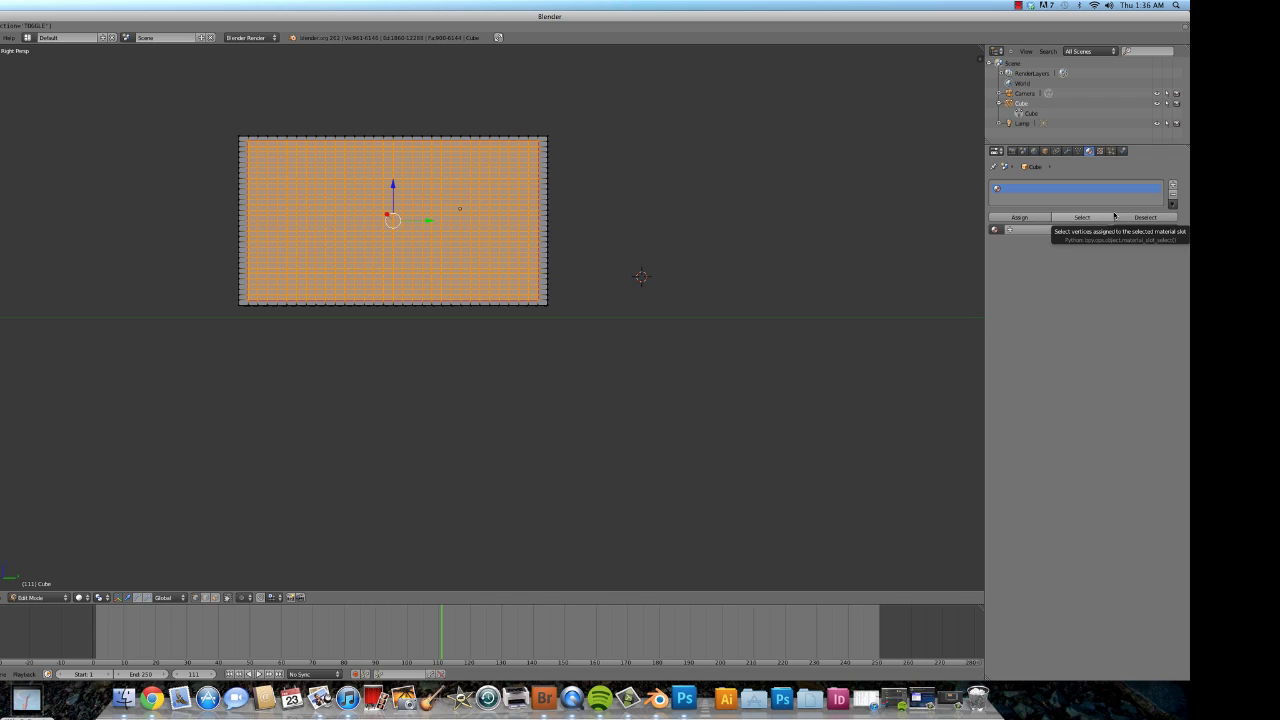
{"action": "left_click", "coordinate": [1066, 230]}
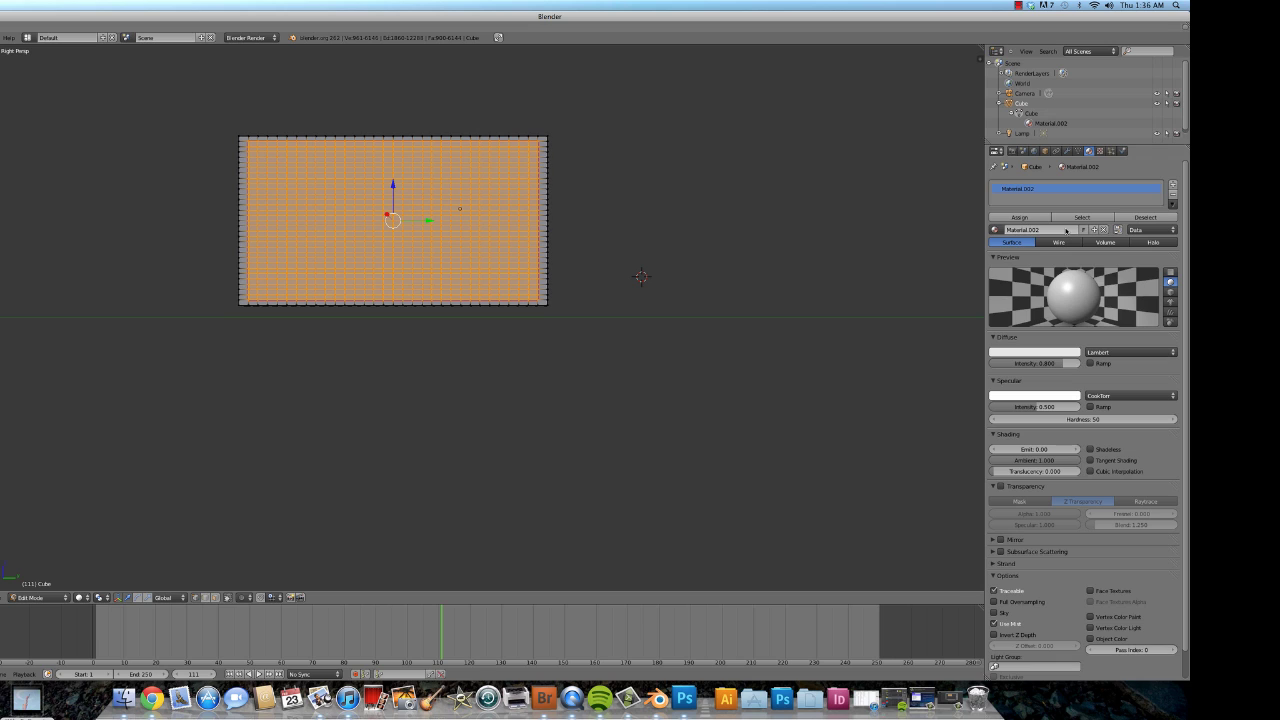
Add Texture.001 as Image or Movie, loading Wile E. Coyote vs Road Runner.mp4 from the Desktop
{"action": "left_click", "coordinate": [1100, 151]}
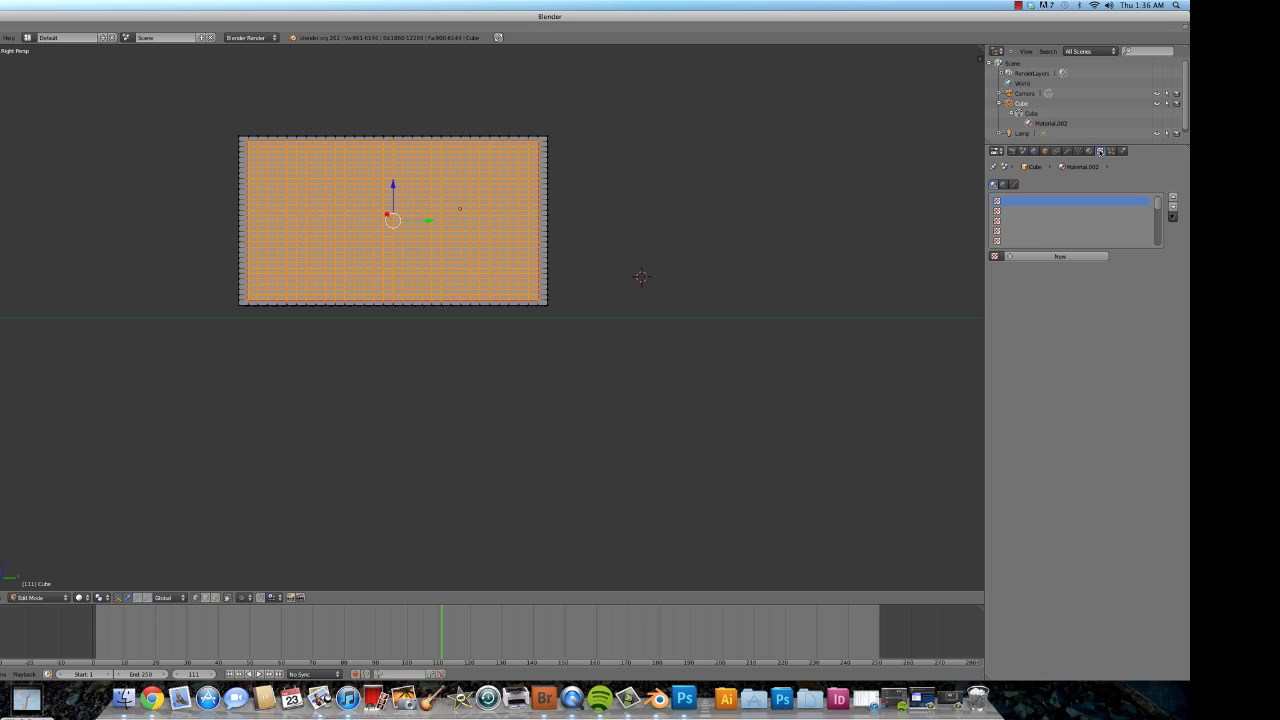
{"action": "left_click", "coordinate": [1062, 257]}
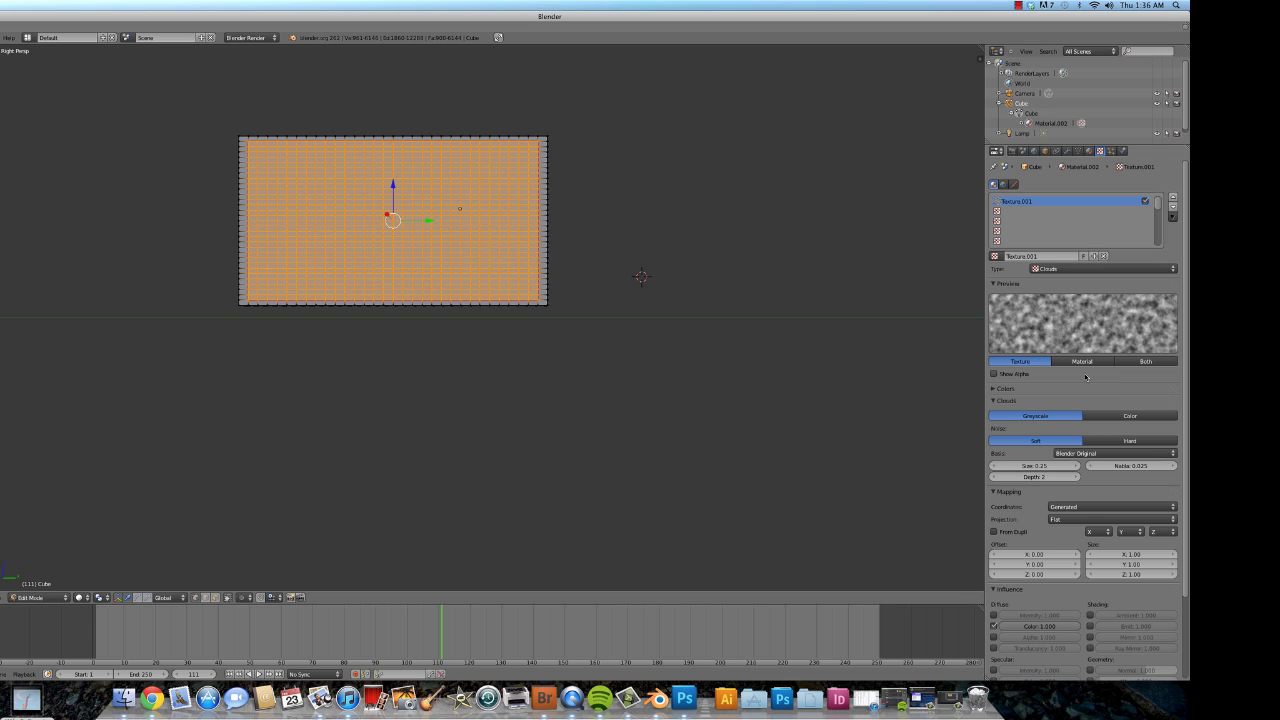
{"action": "left_click", "coordinate": [1110, 269]}
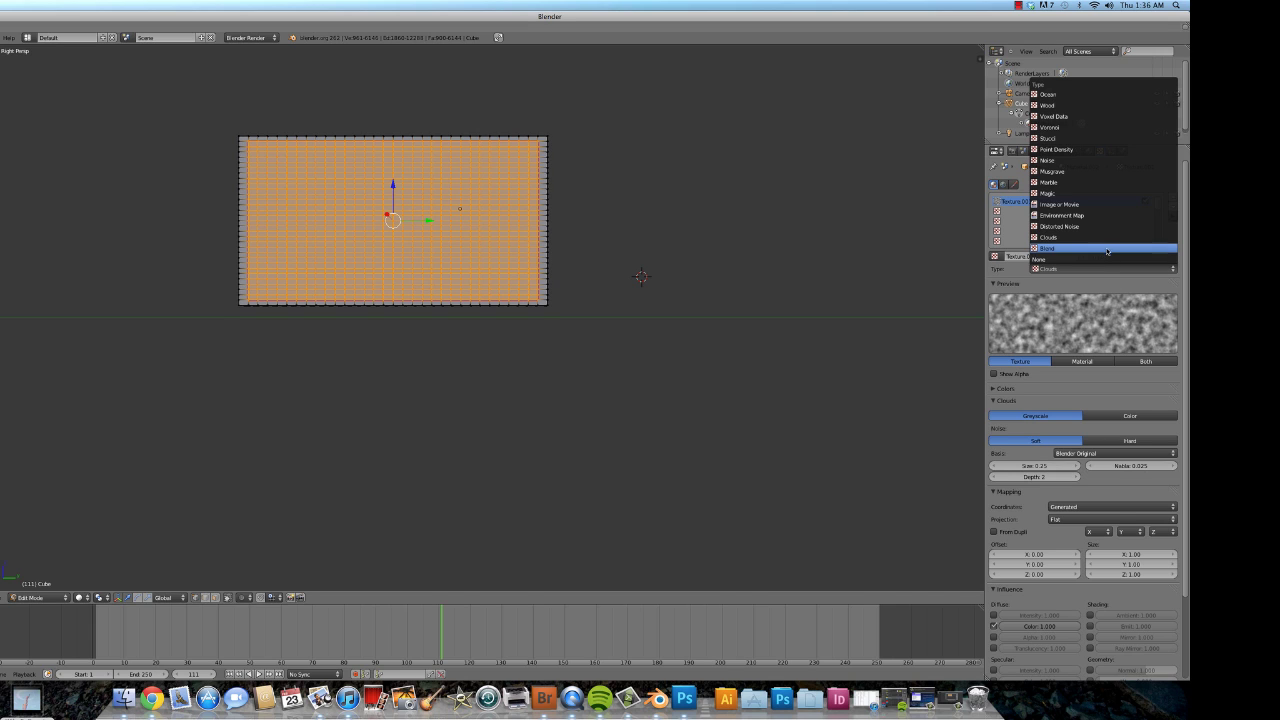
{"action": "left_click", "coordinate": [1087, 205]}
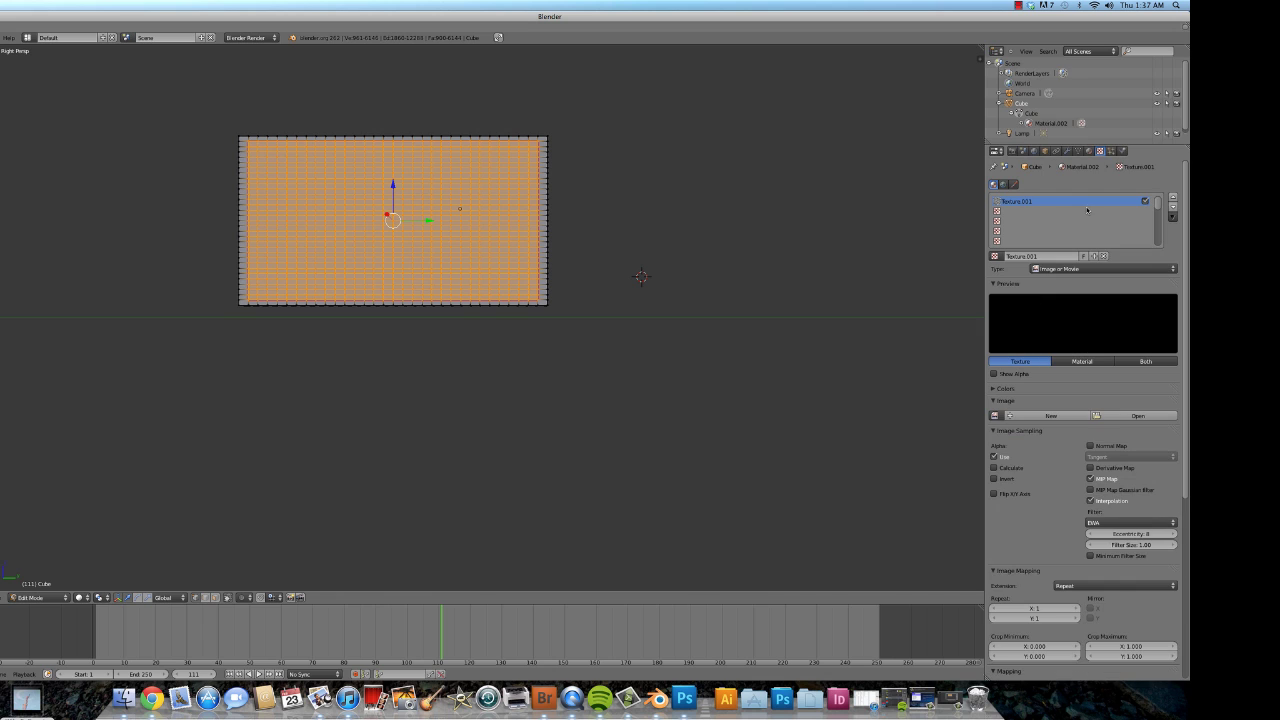
{"action": "left_click", "coordinate": [1113, 420]}
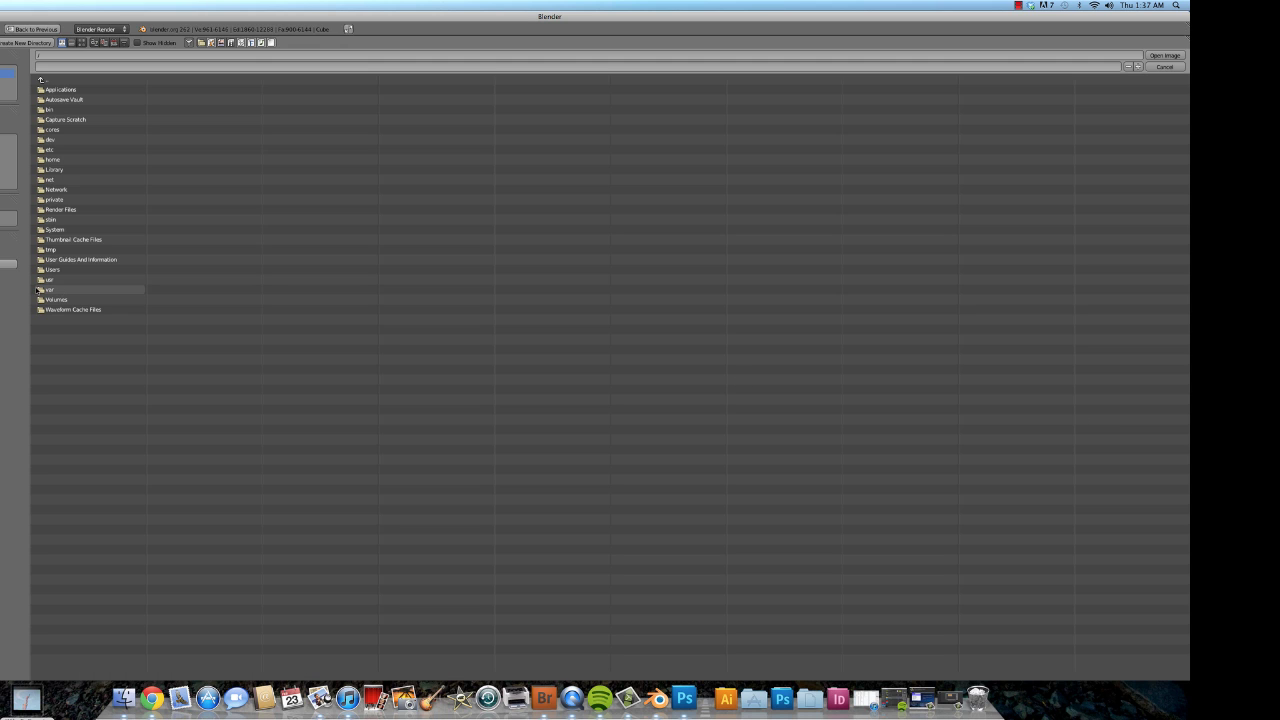
{"action": "left_click", "coordinate": [8, 218]}
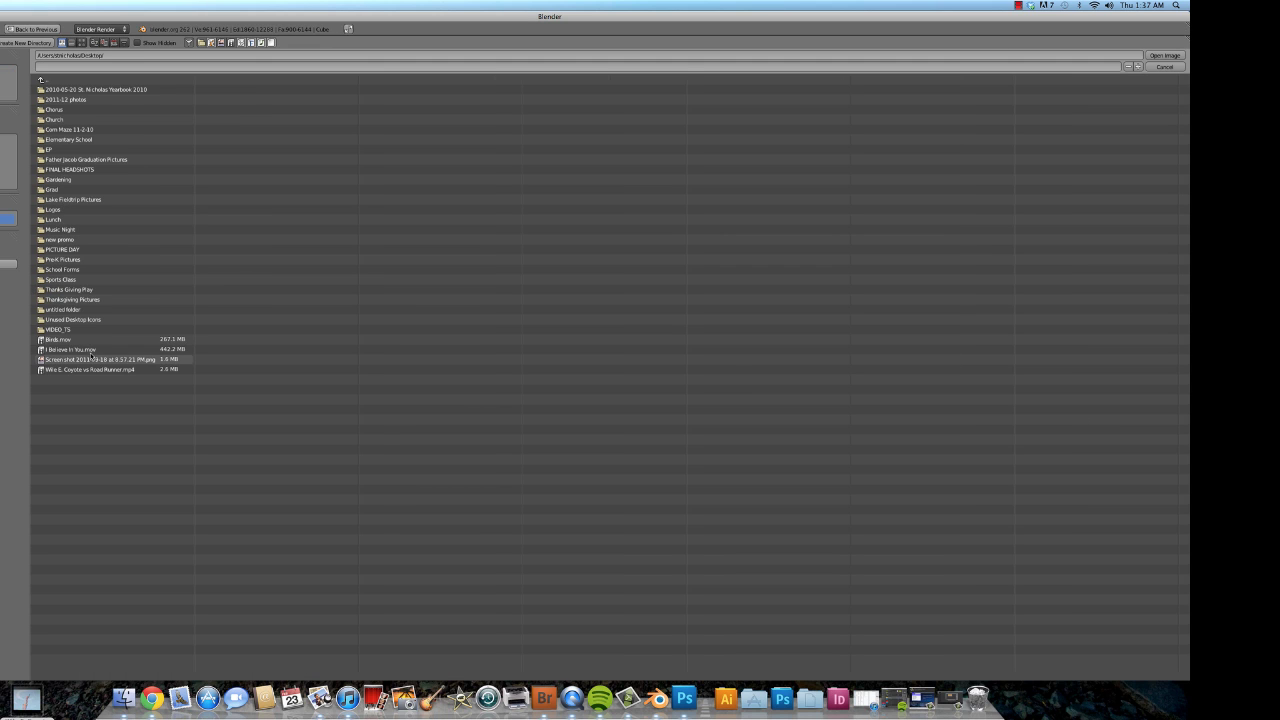
{"action": "left_click", "coordinate": [94, 369]}
{"action": "double_click", "coordinate": [90, 370]}
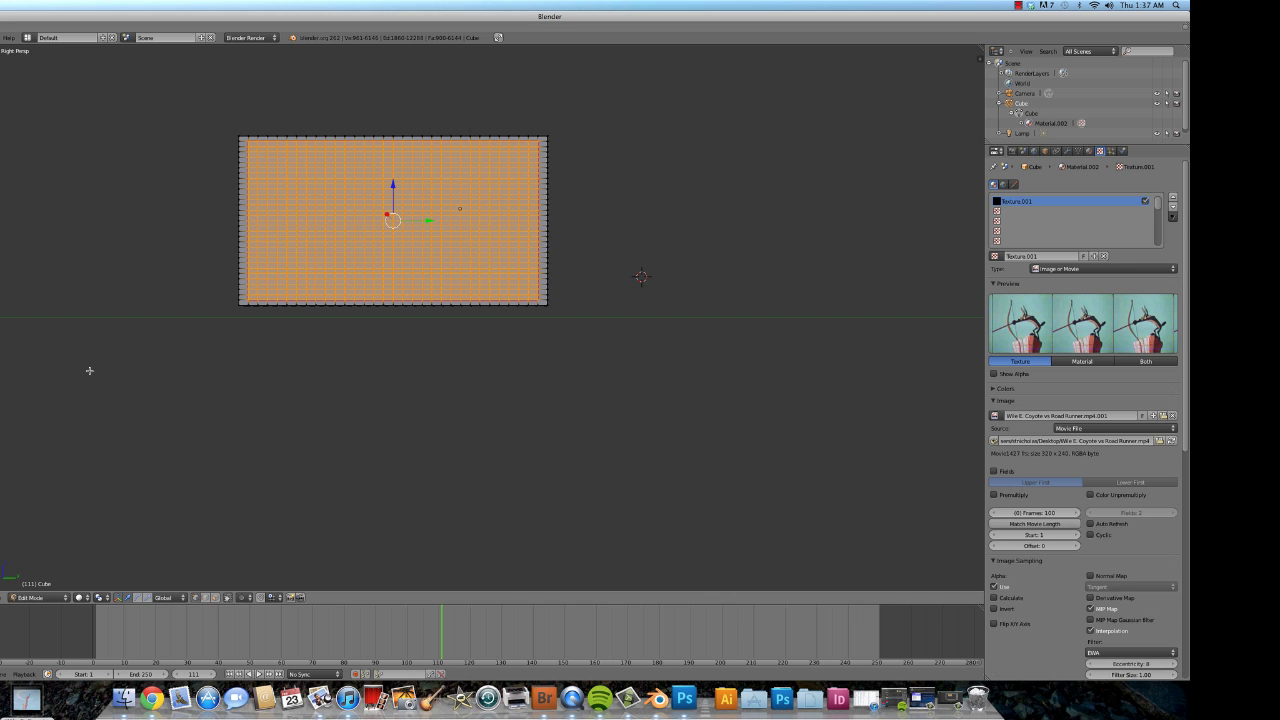
Set the movie texture's Image Mapping extension to Clip
{"action": "scroll", "coordinate": [1070, 407], "scroll_direction": "down", "scroll_amount": 2}
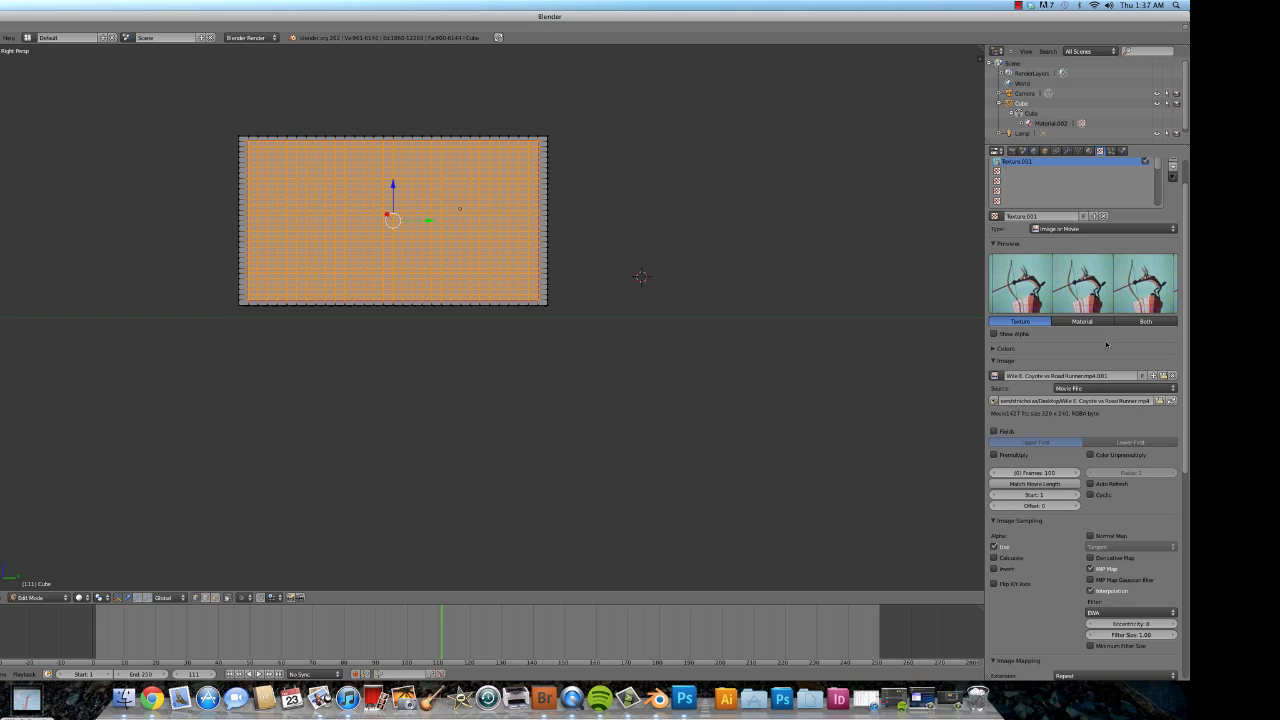
{"action": "scroll", "coordinate": [1064, 455], "scroll_direction": "down", "scroll_amount": 1}
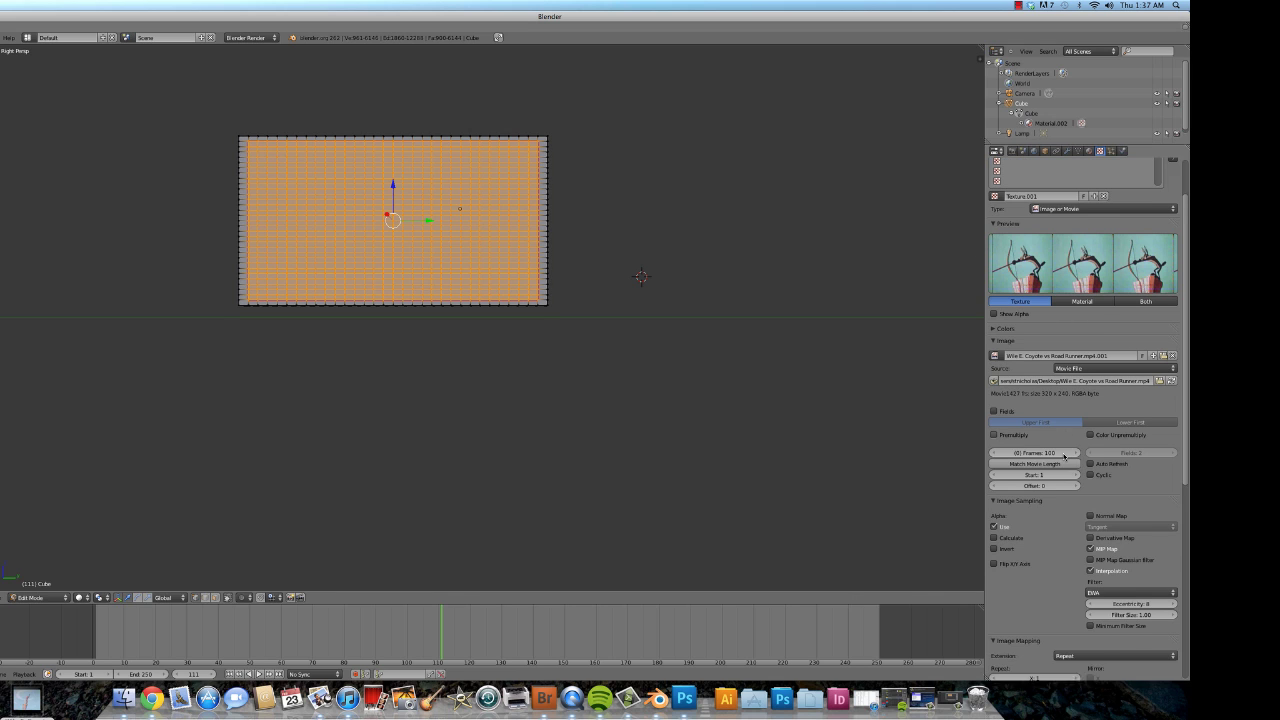
{"action": "scroll", "coordinate": [1064, 455], "scroll_direction": "down", "scroll_amount": 1}
{"action": "scroll", "coordinate": [1078, 447], "scroll_direction": "down", "scroll_amount": 3}
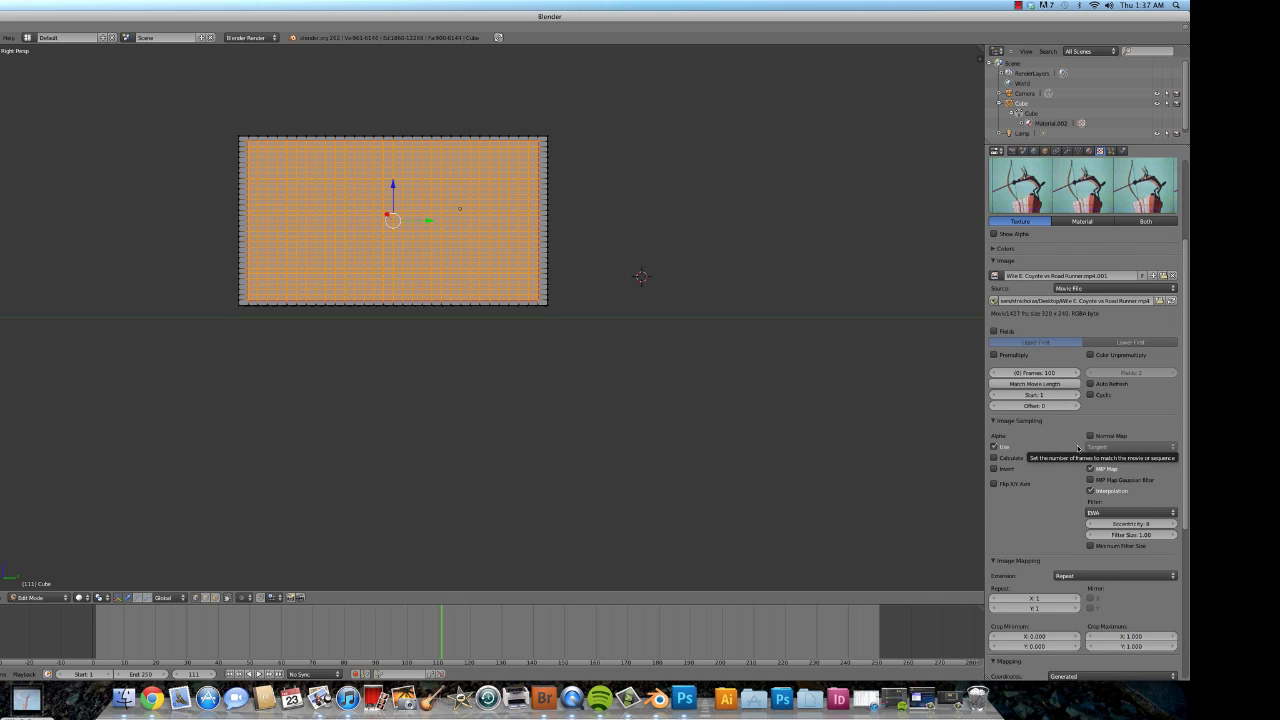
{"action": "scroll", "coordinate": [1078, 447], "scroll_direction": "down", "scroll_amount": 6}
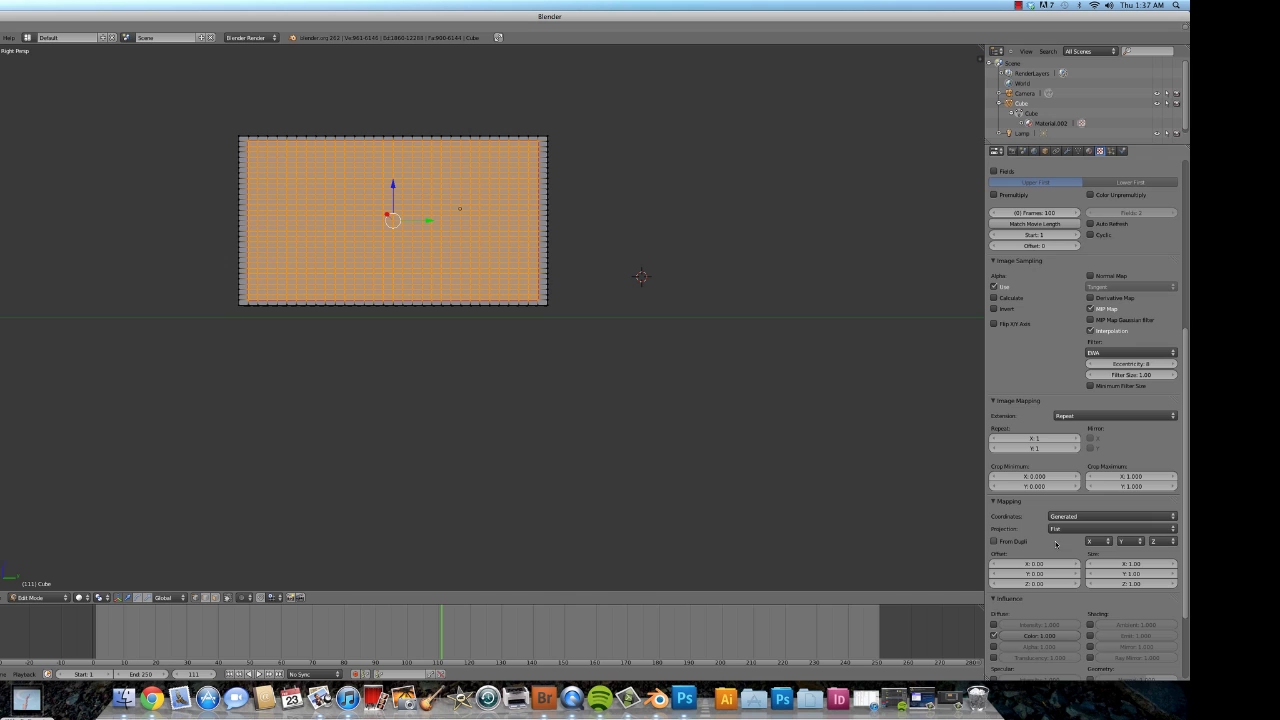
{"action": "scroll", "coordinate": [1055, 543], "scroll_direction": "down", "scroll_amount": 1}
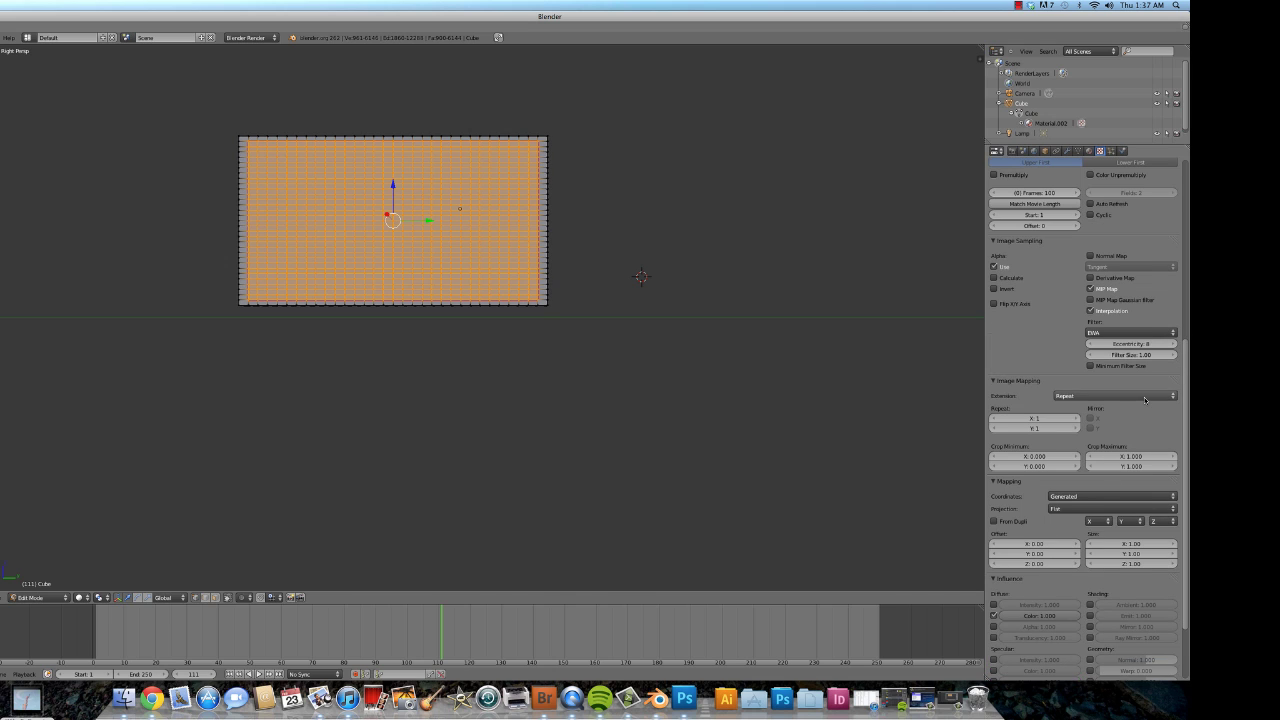
{"action": "left_click", "coordinate": [1145, 397]}
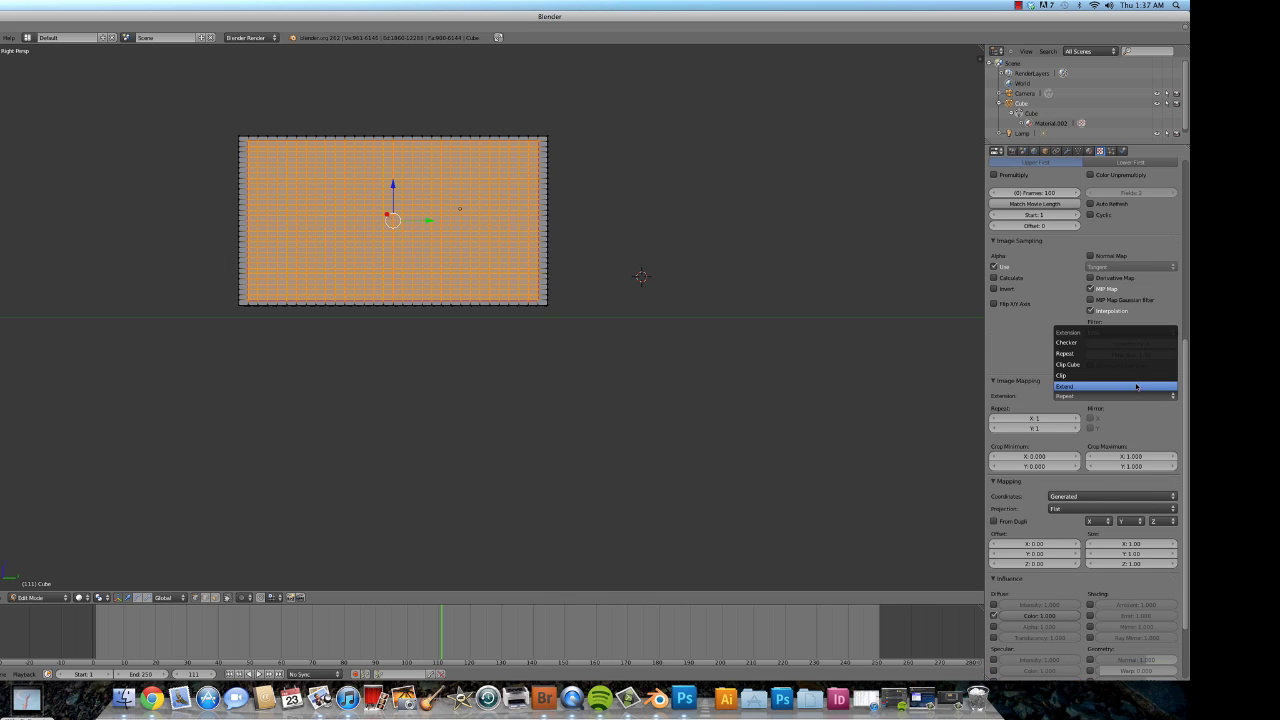
{"action": "left_click", "coordinate": [1133, 377]}
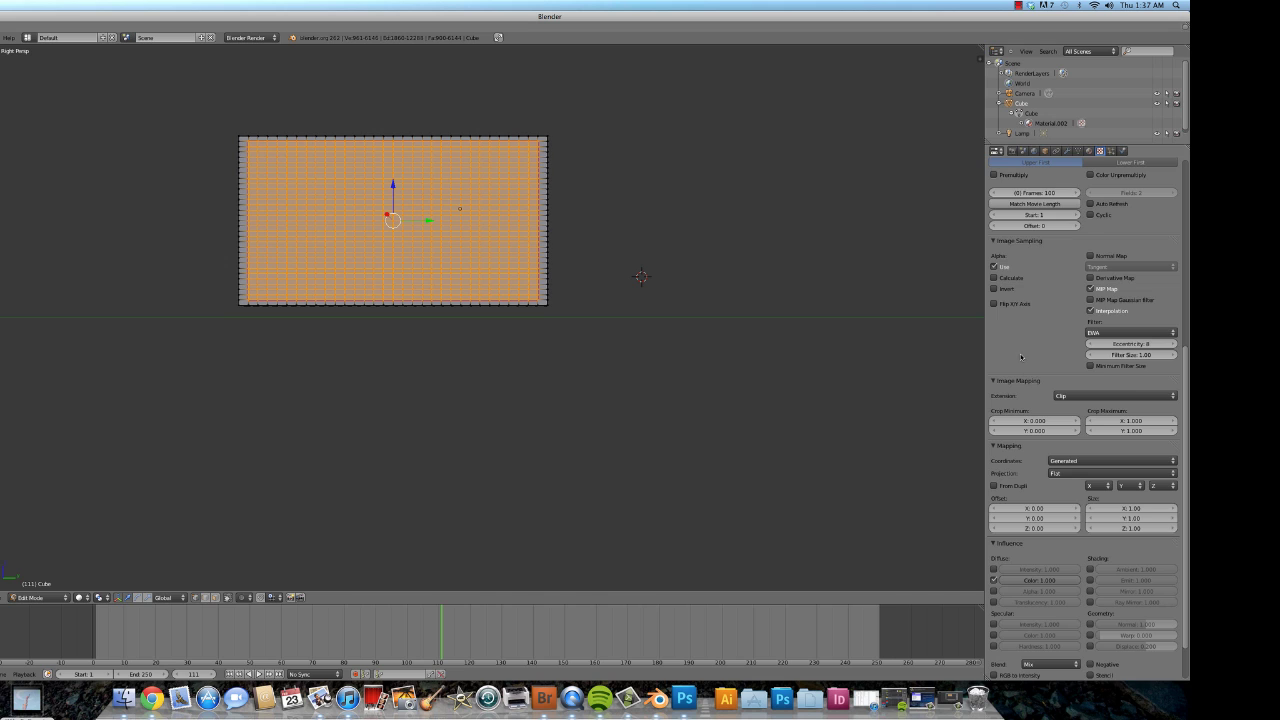
Match the texture to the movie length so Frames reads 1427
{"action": "scroll", "coordinate": [1021, 357], "scroll_direction": "up", "scroll_amount": 8}
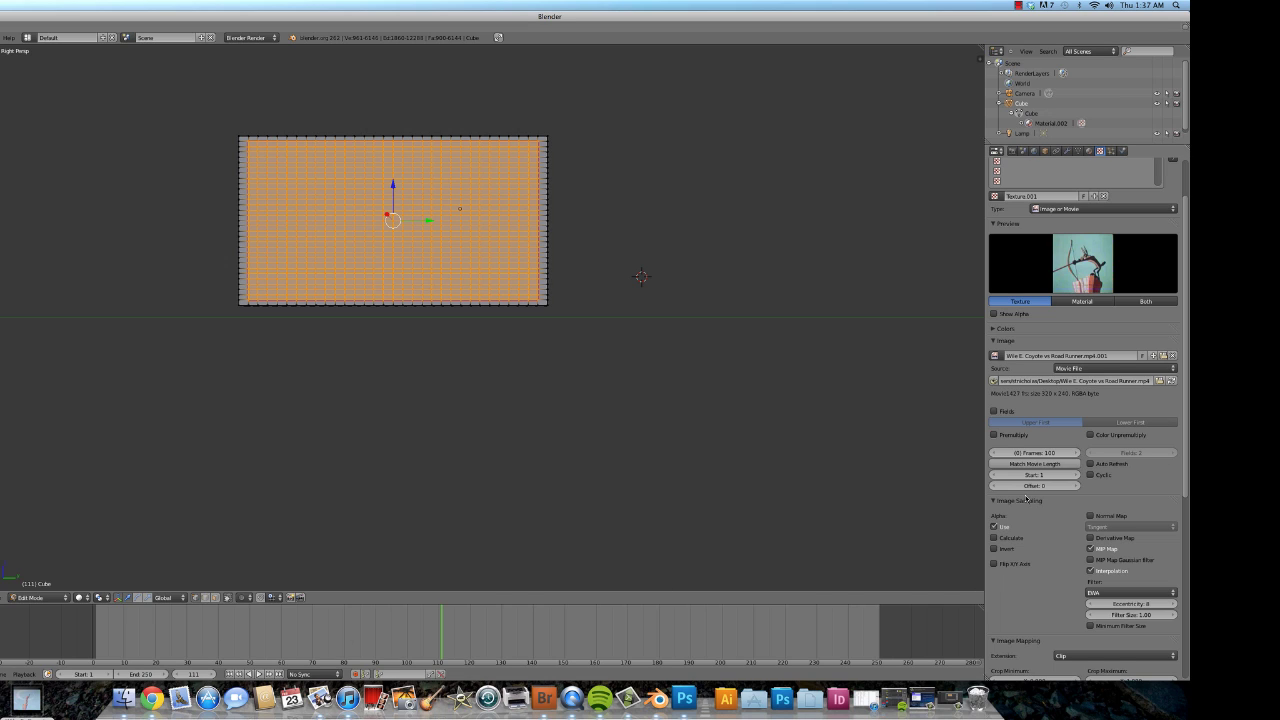
{"action": "left_click", "coordinate": [1035, 464]}
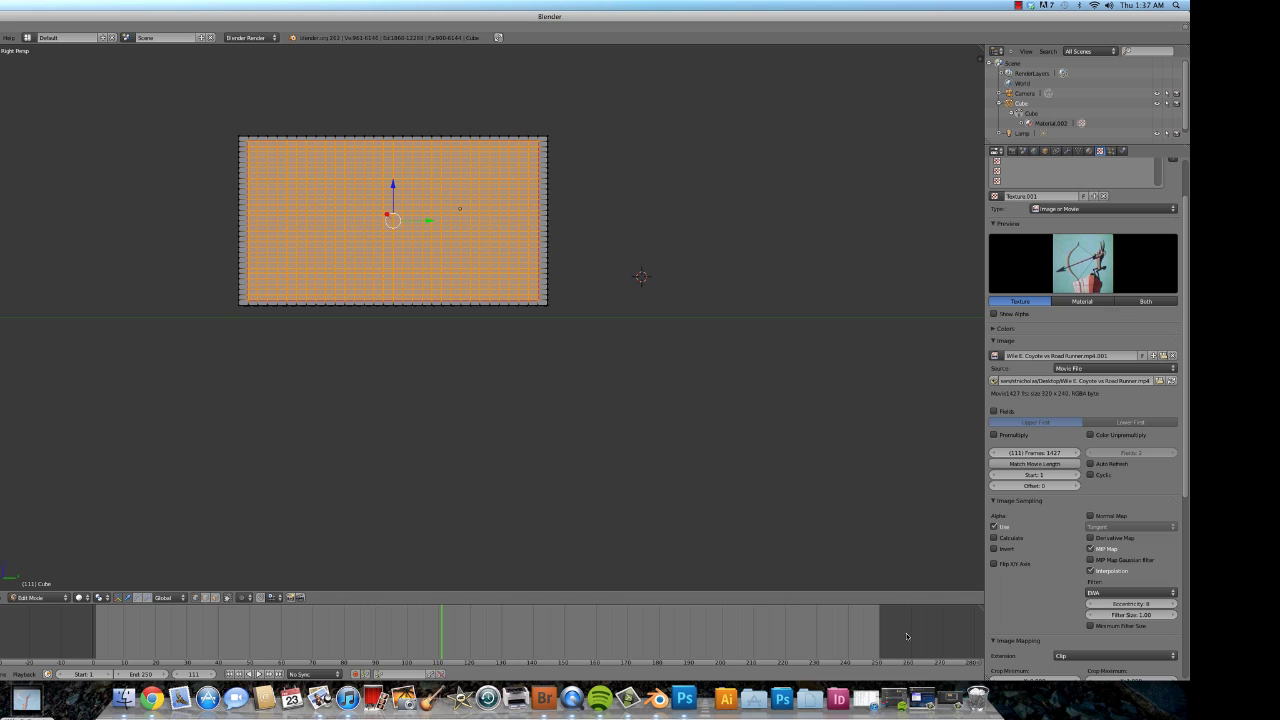
{"action": "scroll", "coordinate": [1130, 450], "scroll_direction": "down", "scroll_amount": 3}
{"action": "scroll", "coordinate": [1107, 510], "scroll_direction": "down", "scroll_amount": 1}
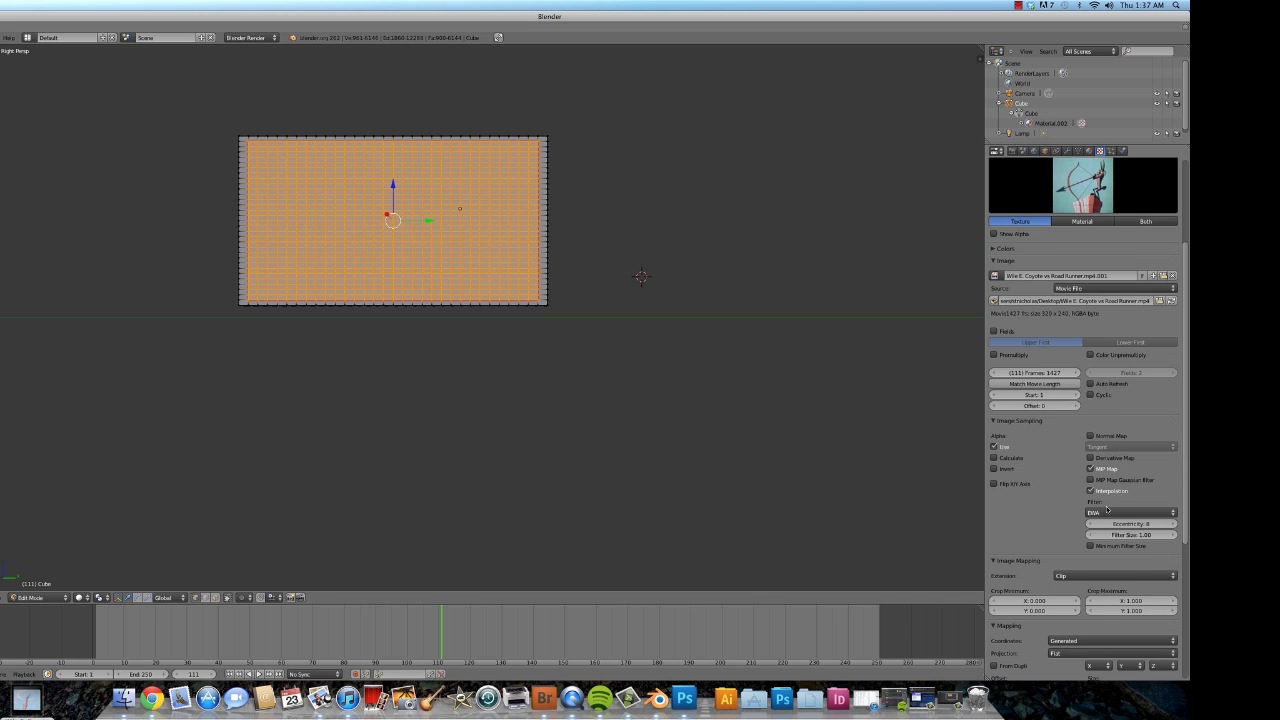
{"action": "scroll", "coordinate": [1070, 493], "scroll_direction": "down", "scroll_amount": 2}
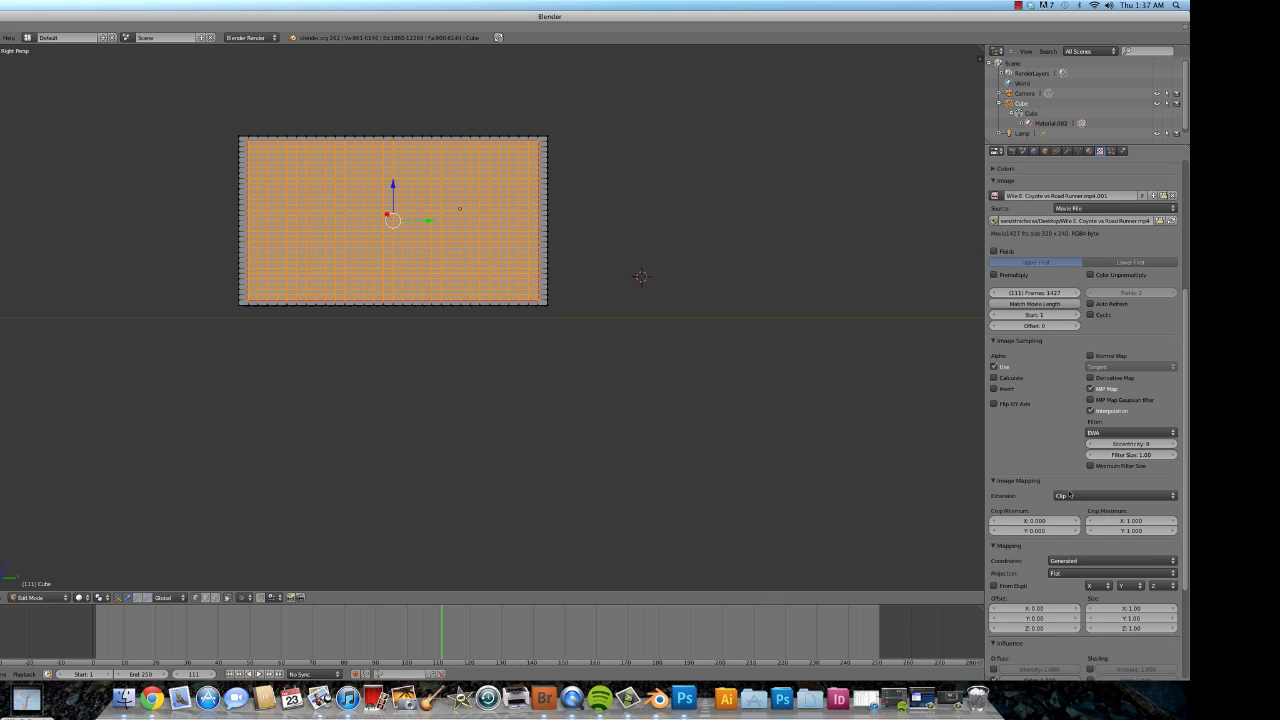
{"action": "scroll", "coordinate": [1070, 493], "scroll_direction": "up", "scroll_amount": 5}
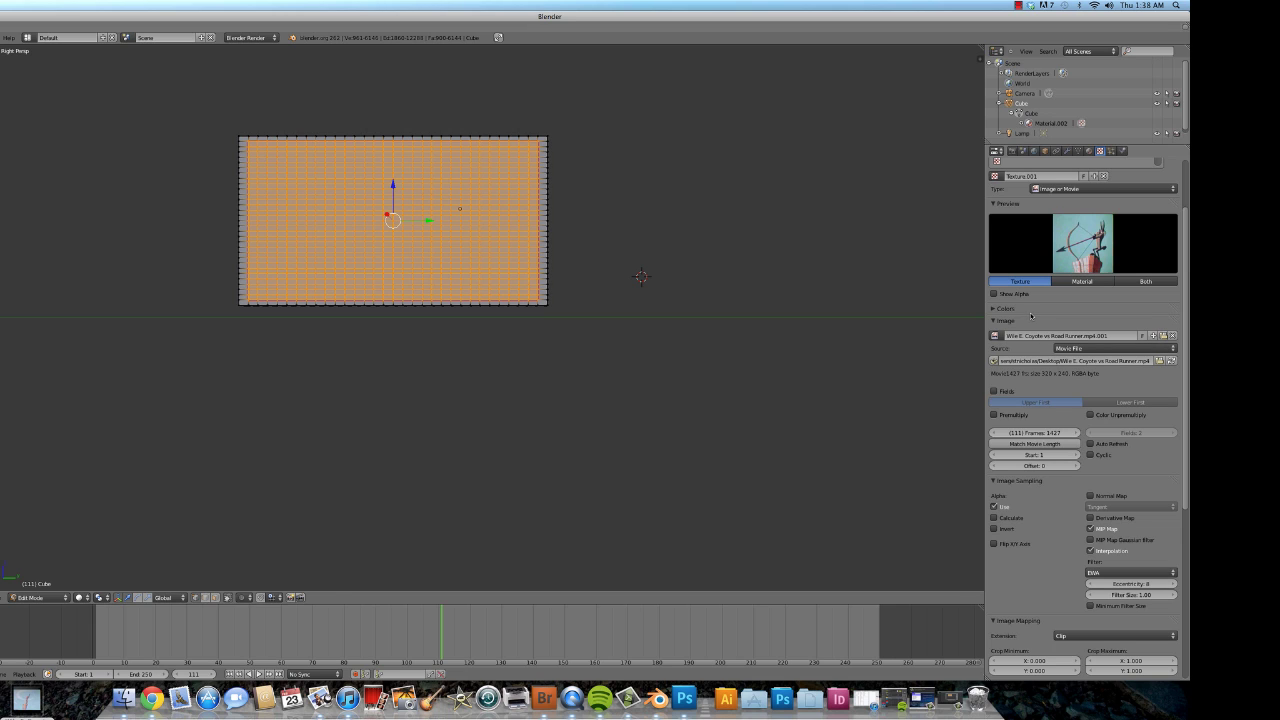
{"action": "scroll", "coordinate": [1031, 316], "scroll_direction": "down", "scroll_amount": 2}
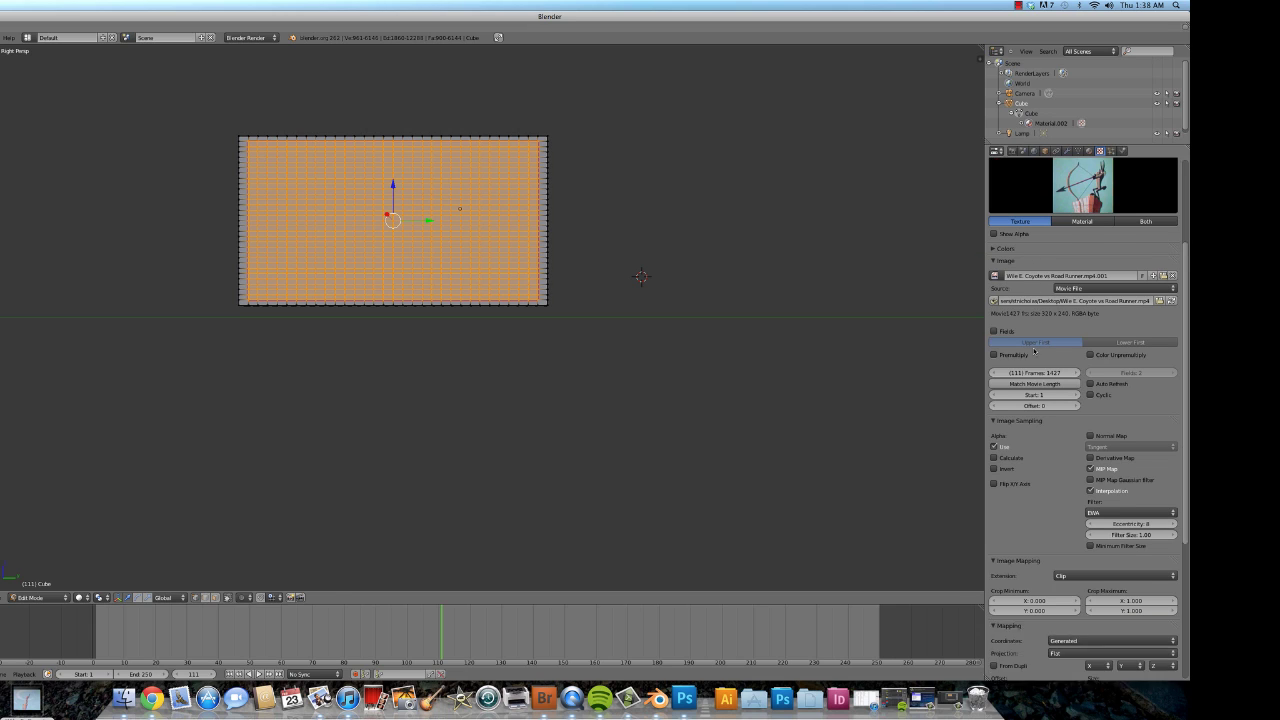
Check the panel's UV layout in the UV Editing workspace, then return to Default
{"action": "left_click", "coordinate": [28, 38]}
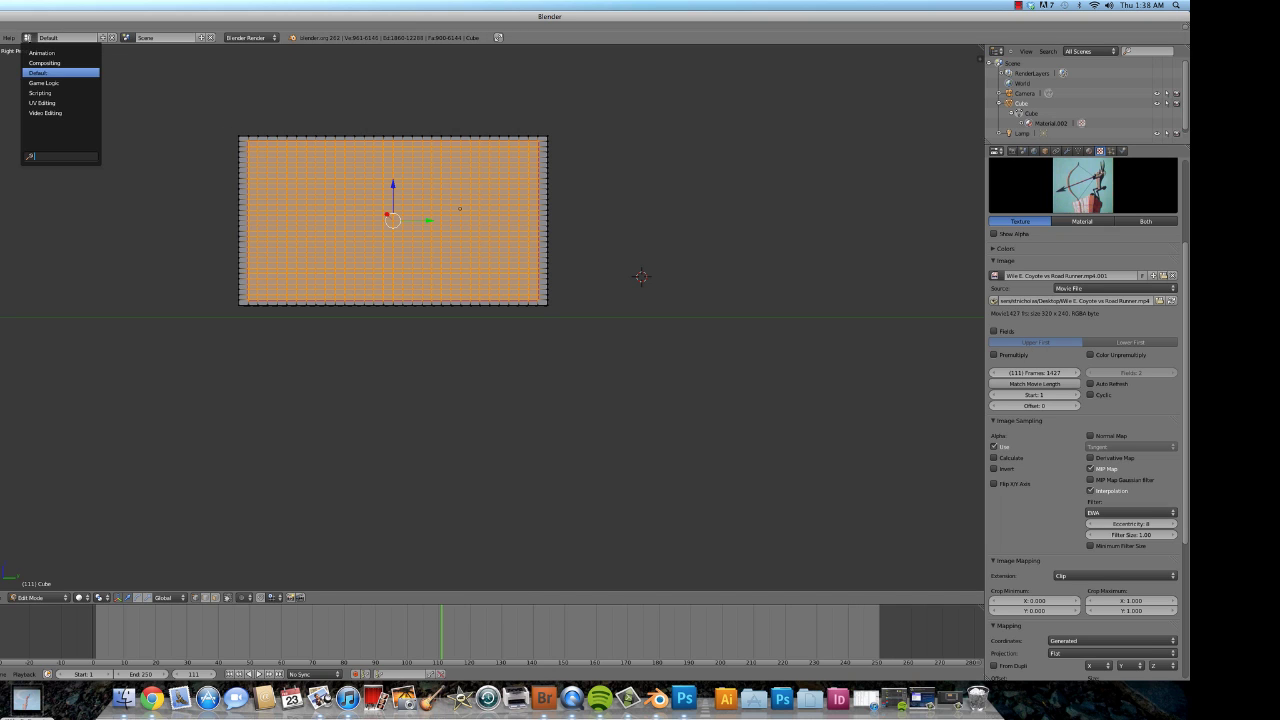
{"action": "left_click", "coordinate": [45, 102]}
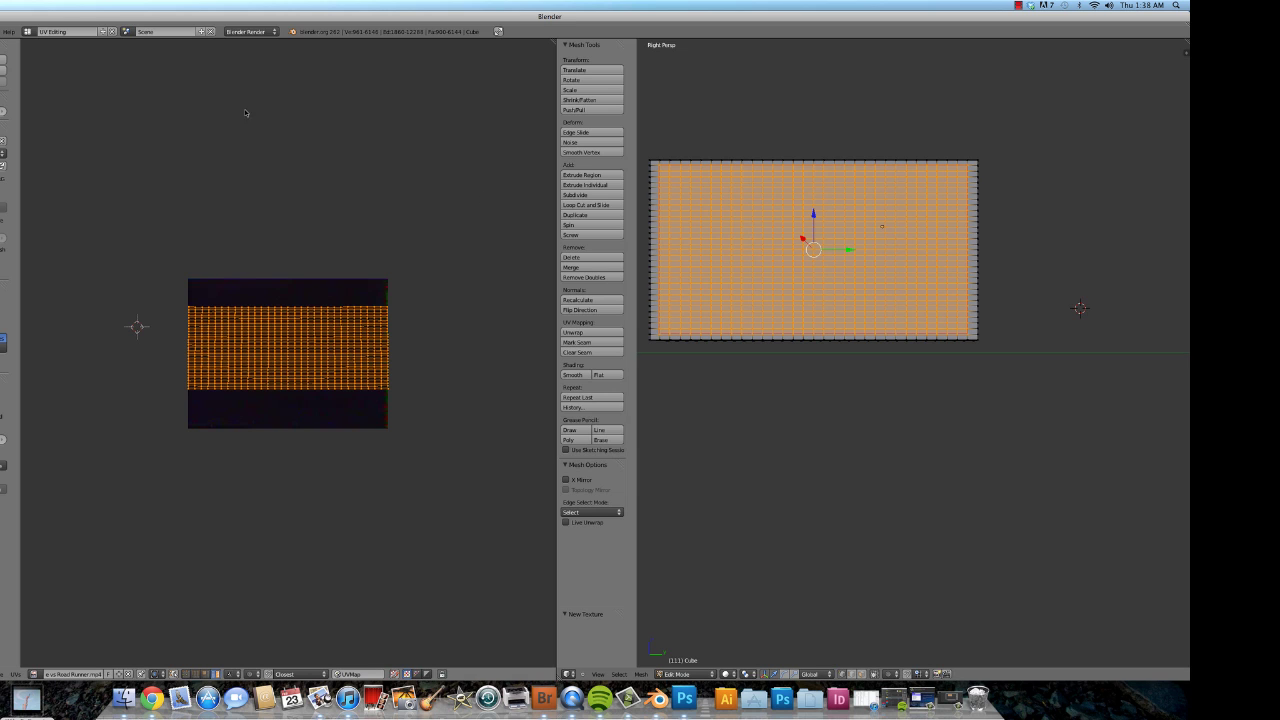
{"action": "left_click", "coordinate": [33, 32]}
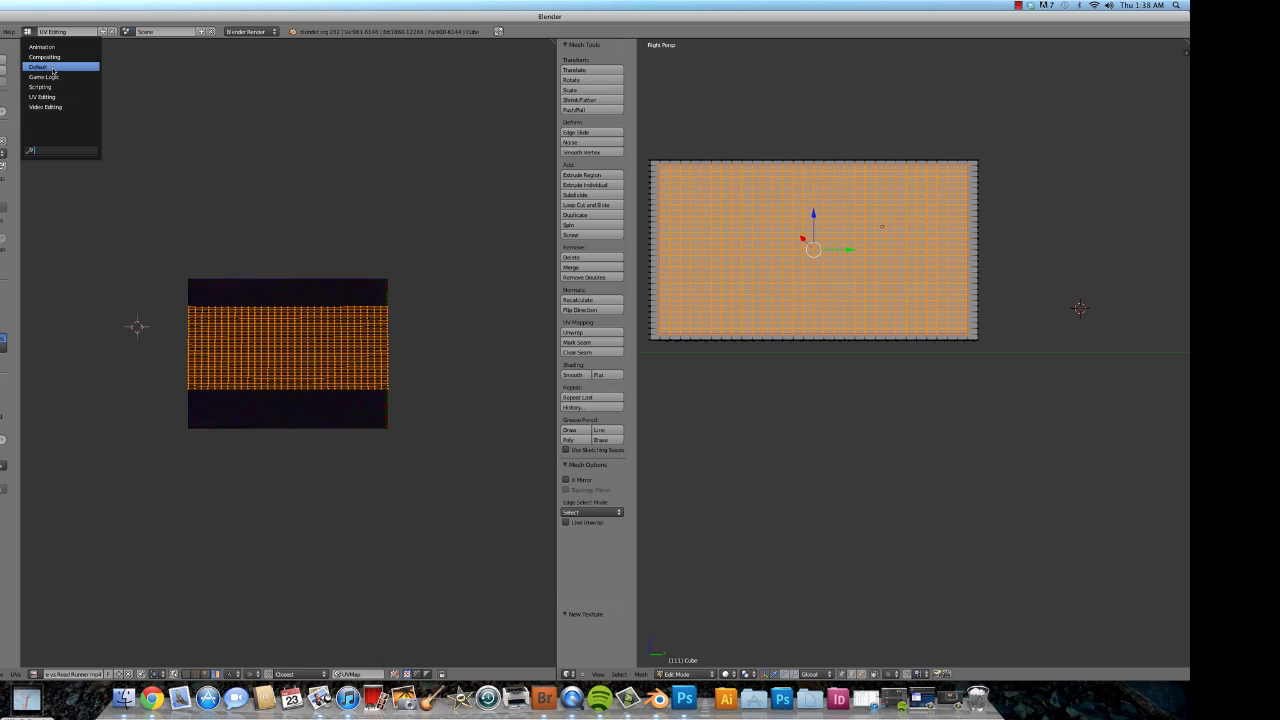
{"action": "left_click", "coordinate": [52, 68]}
Set the movie texture's mapping Coordinates from Generated to UV
{"action": "scroll", "coordinate": [1050, 536], "scroll_direction": "down", "scroll_amount": 5}
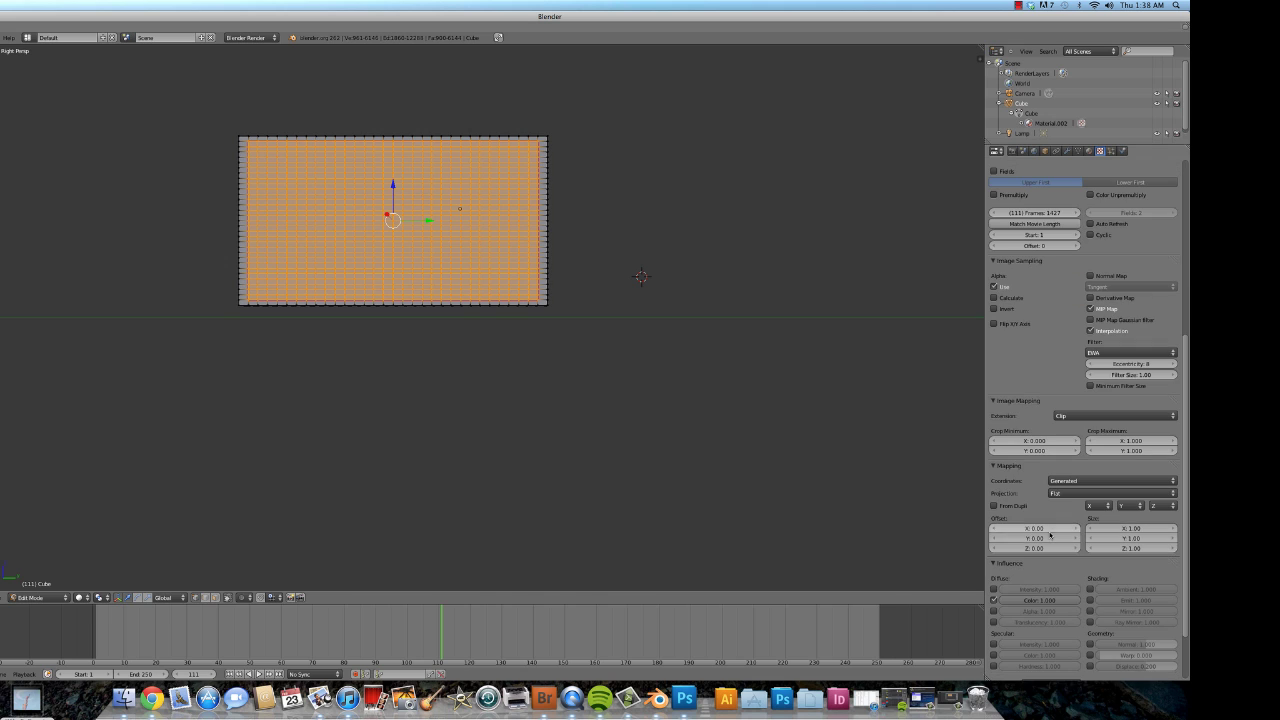
{"action": "left_click", "coordinate": [1088, 481]}
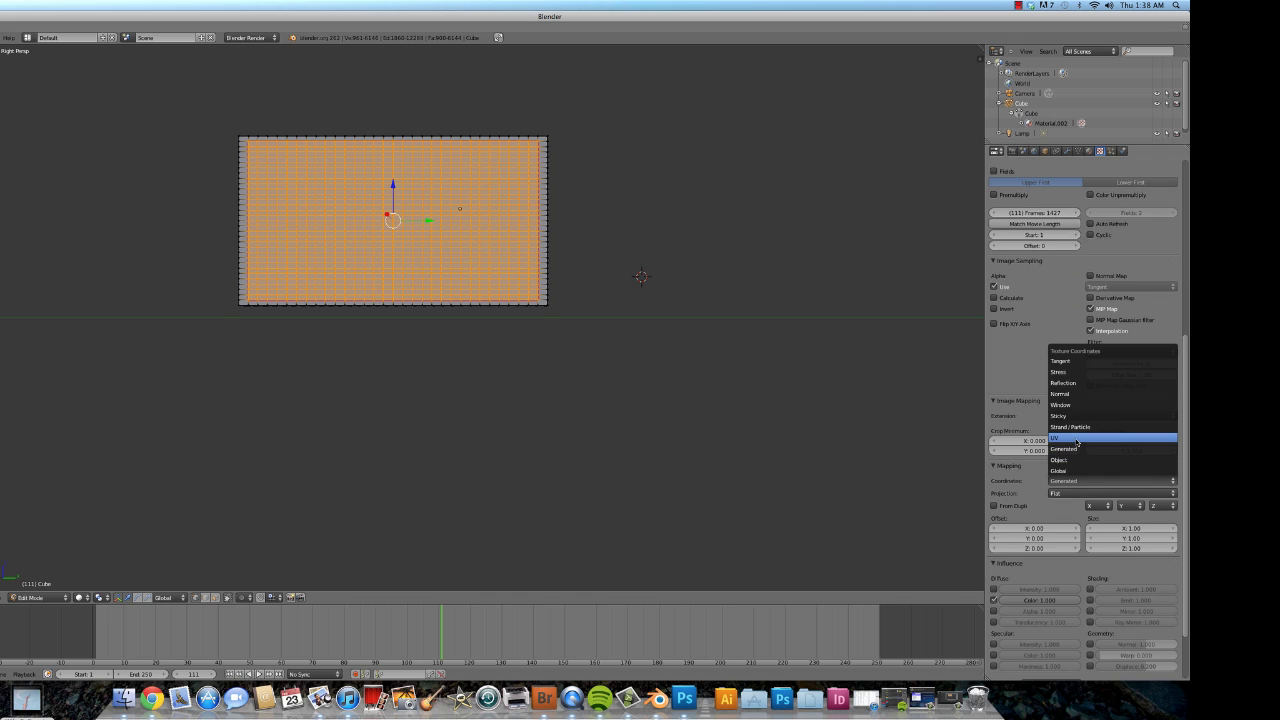
{"action": "left_click", "coordinate": [1077, 441]}
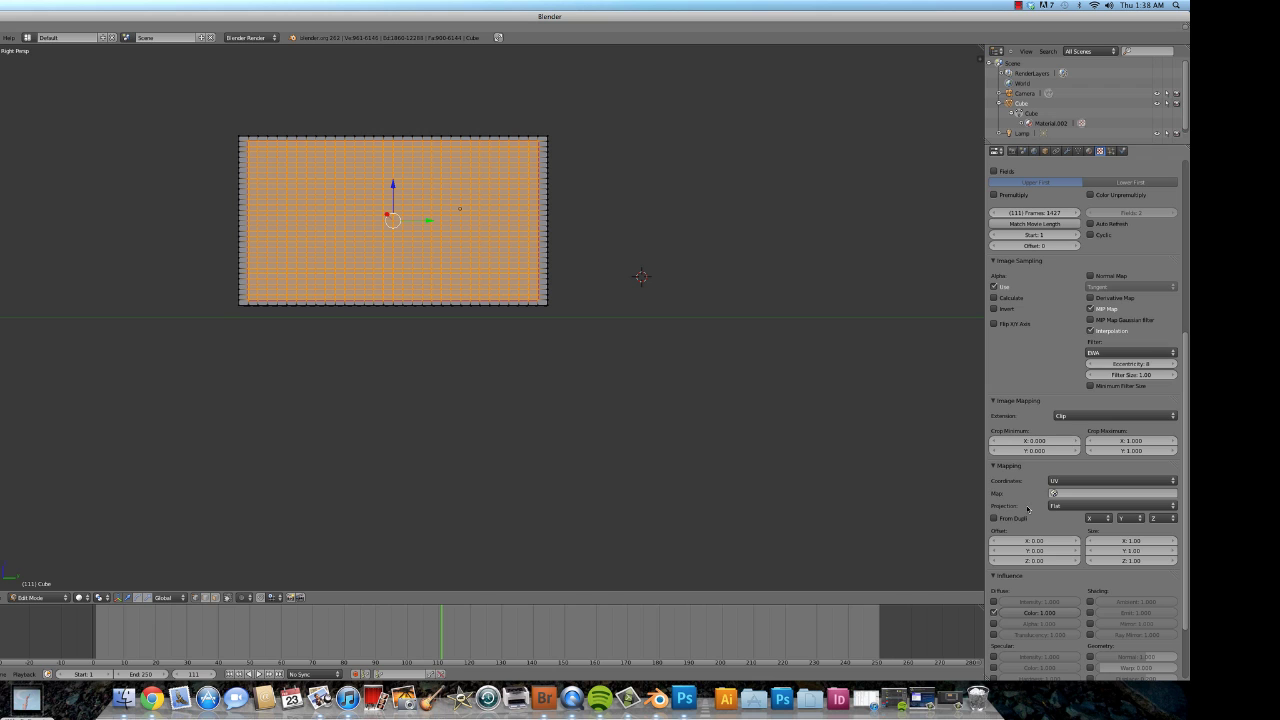
{"action": "scroll", "coordinate": [1027, 509], "scroll_direction": "up", "scroll_amount": 6}
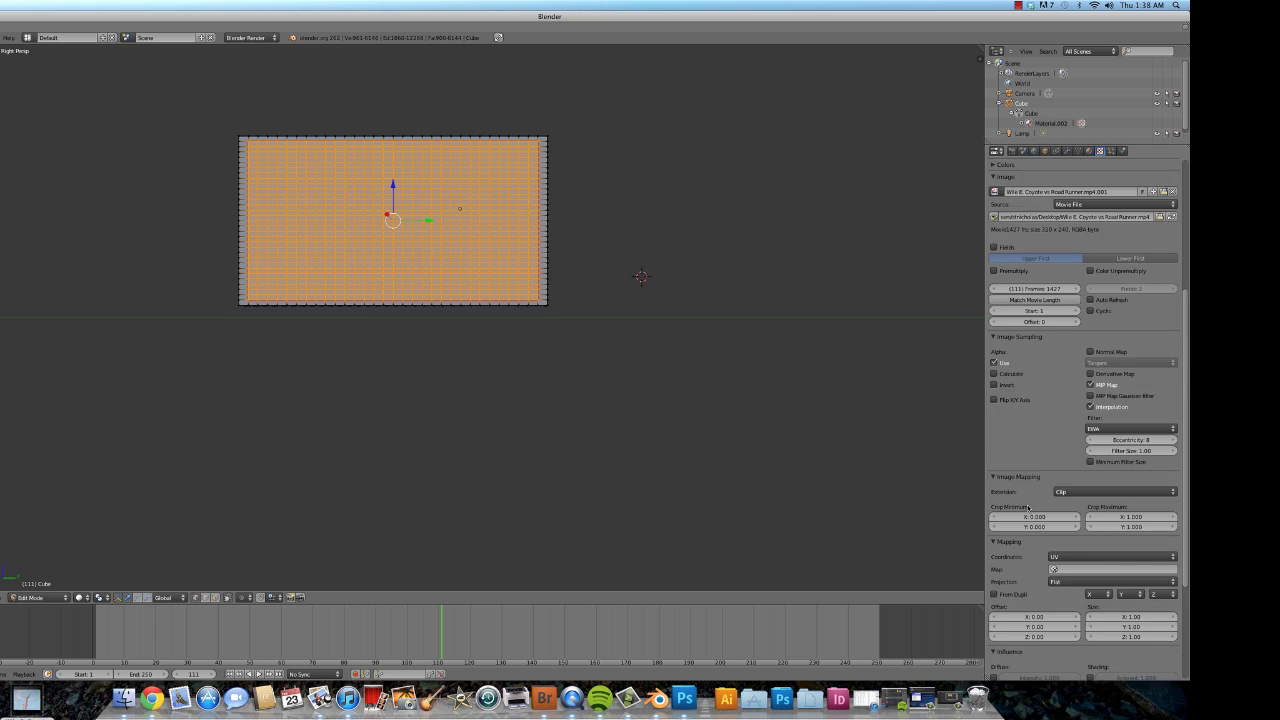
{"action": "scroll", "coordinate": [1027, 509], "scroll_direction": "up", "scroll_amount": 4}
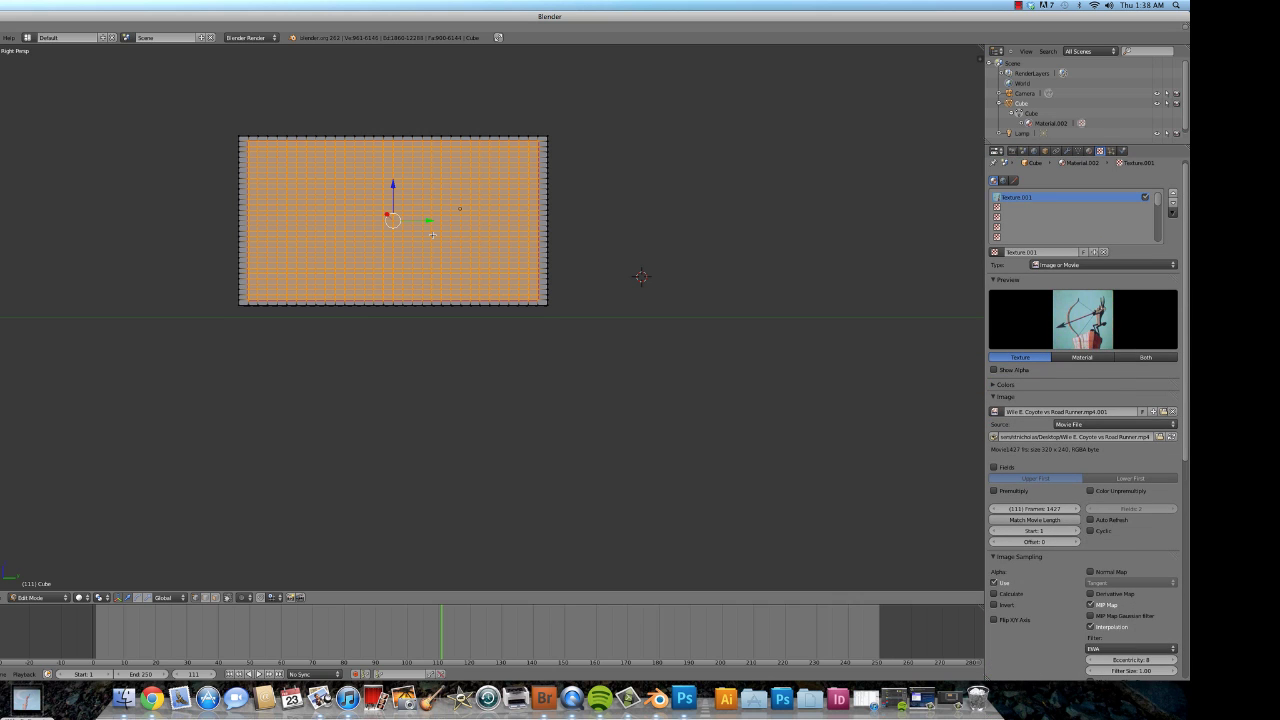
Render a test image with F12, inspect the cartoon frame on the panel, and return to the viewport
{"action": "key", "text": "F12"}
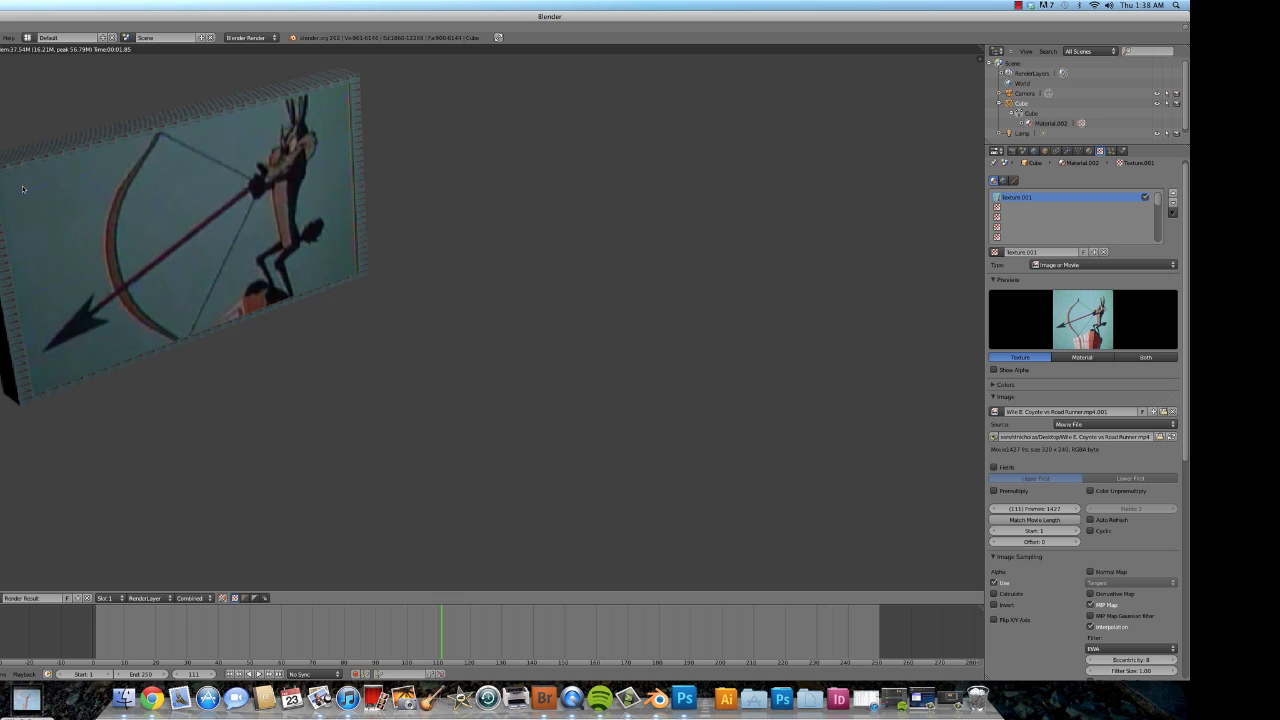
{"action": "scroll", "coordinate": [23, 189], "scroll_direction": "up", "scroll_amount": 3}
{"action": "scroll", "coordinate": [60, 210], "scroll_direction": "down", "scroll_amount": 4}
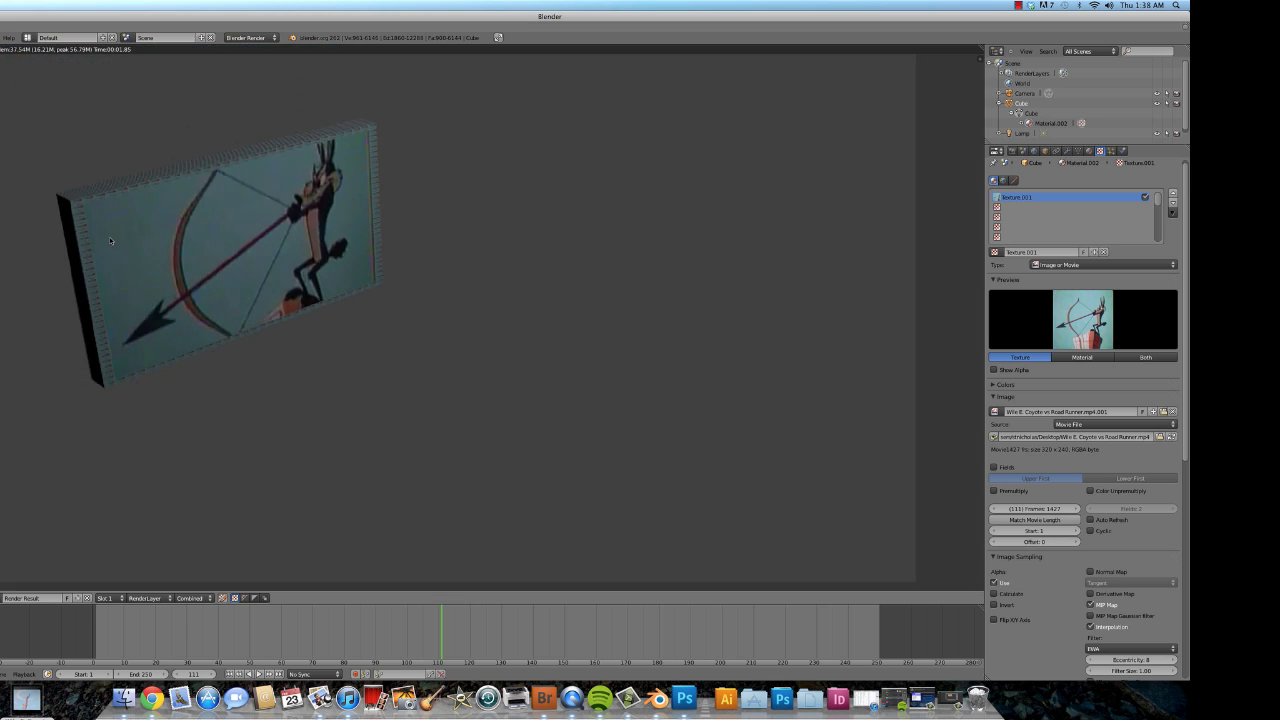
{"action": "scroll", "coordinate": [111, 240], "scroll_direction": "up", "scroll_amount": 3}
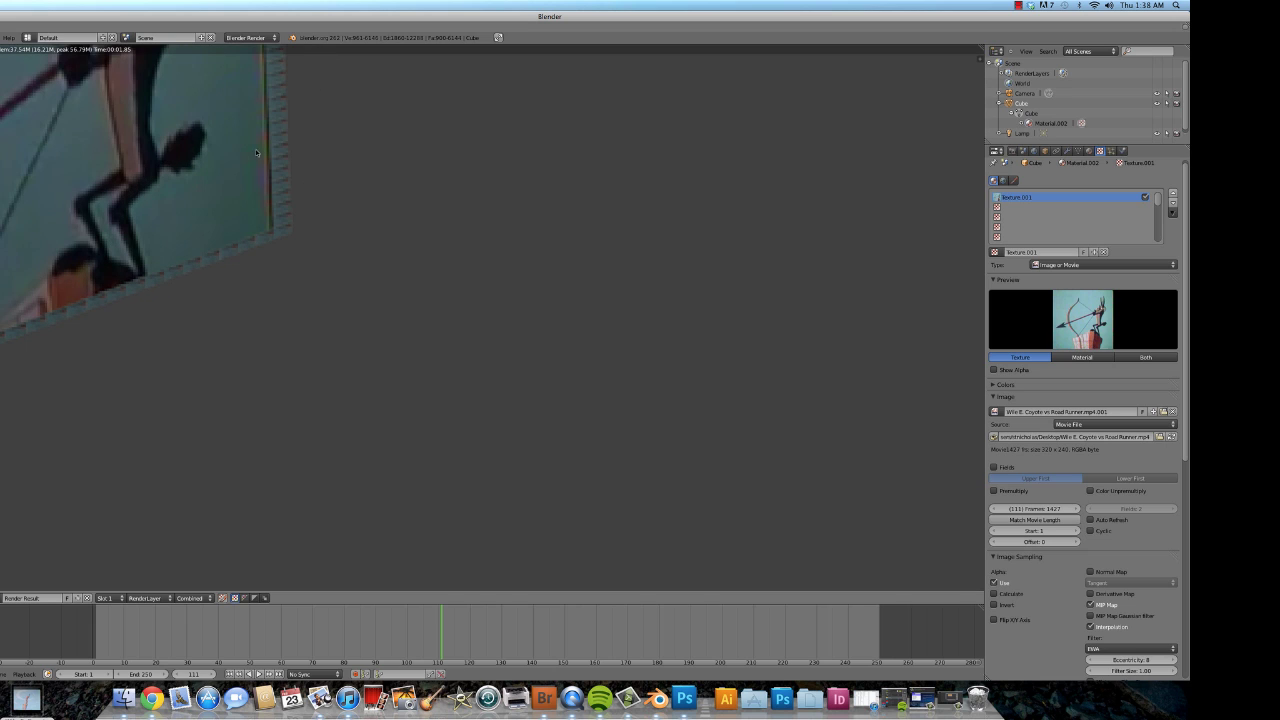
{"action": "scroll", "coordinate": [105, 258], "scroll_direction": "down", "scroll_amount": 3}
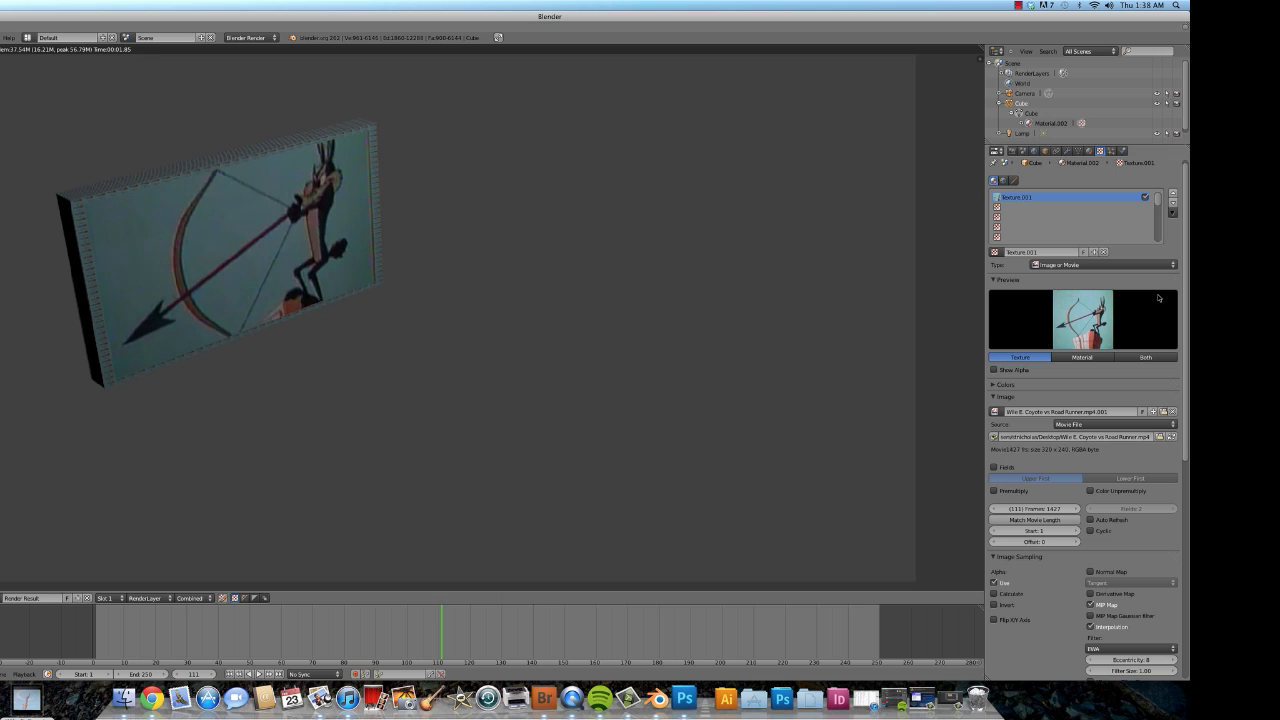
{"action": "key", "text": "Escape"}
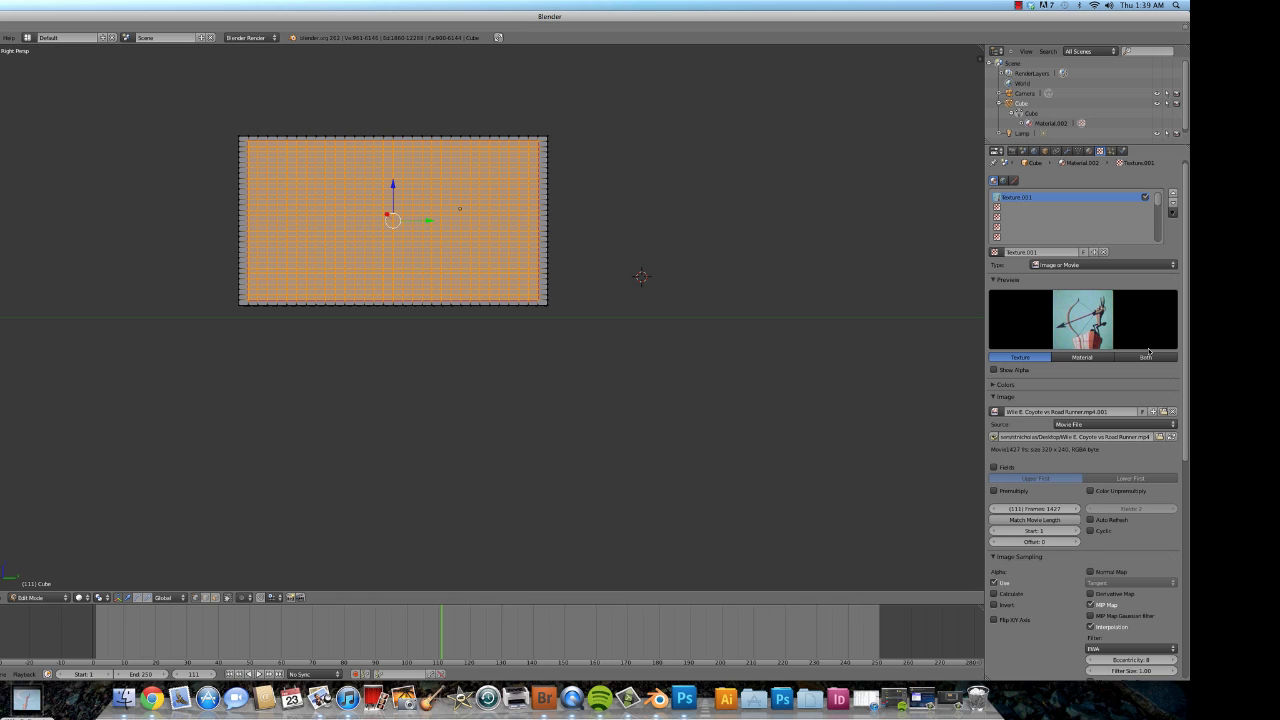
Add a second material slot with a new Material.003 and set its diffuse colour to black
{"action": "left_click", "coordinate": [1089, 151]}
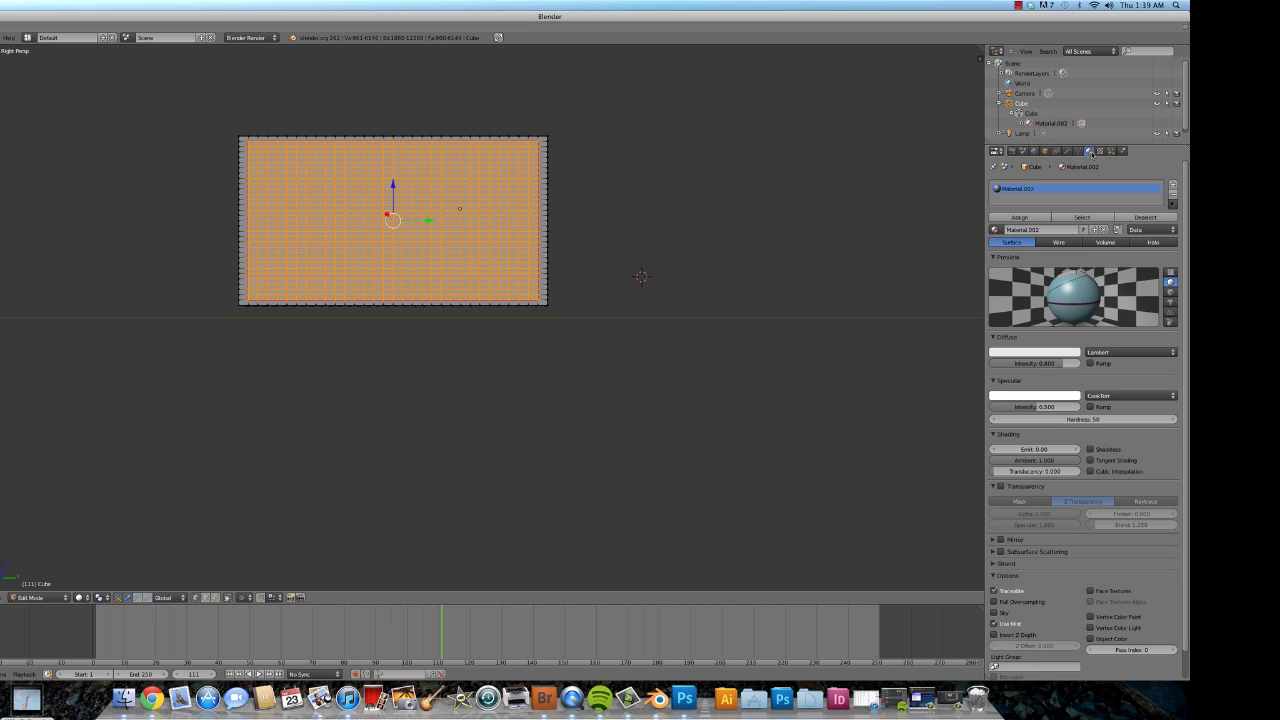
{"action": "left_click", "coordinate": [1173, 189]}
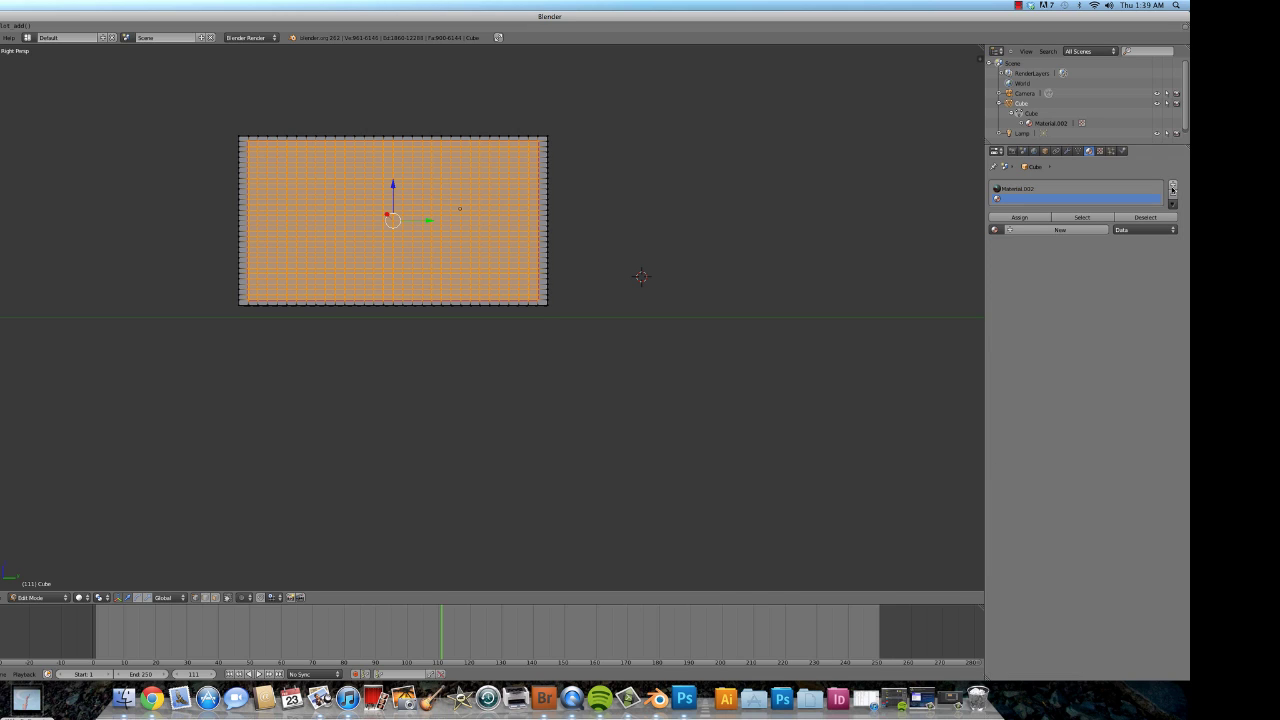
{"action": "left_click", "coordinate": [1046, 235]}
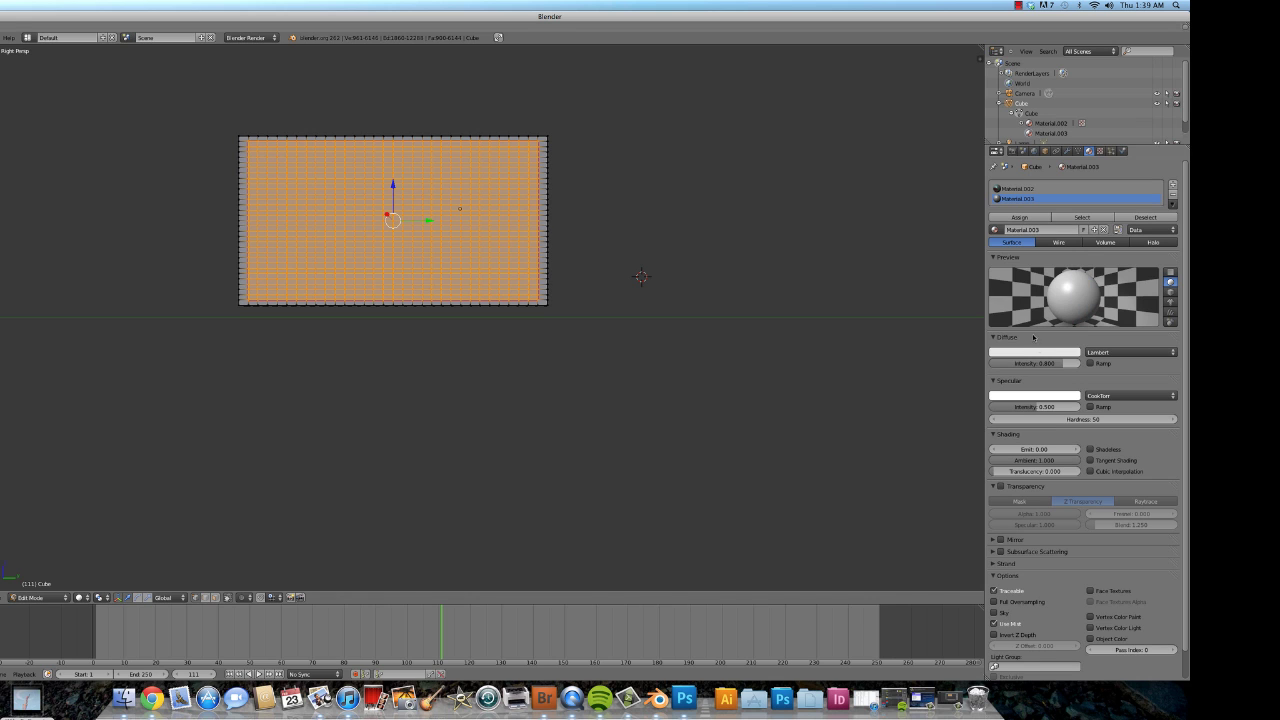
{"action": "left_click", "coordinate": [1034, 352]}
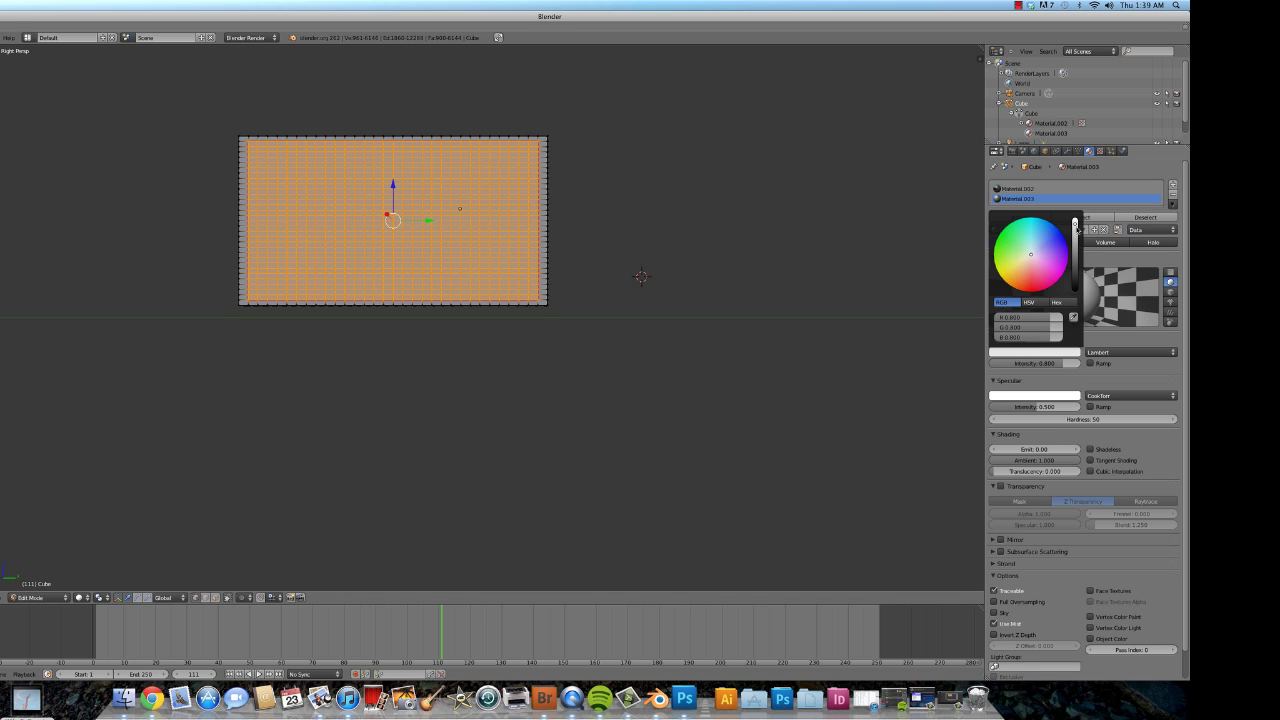
{"action": "left_click_drag", "start_coordinate": [1076, 228], "coordinate": [1077, 300]}
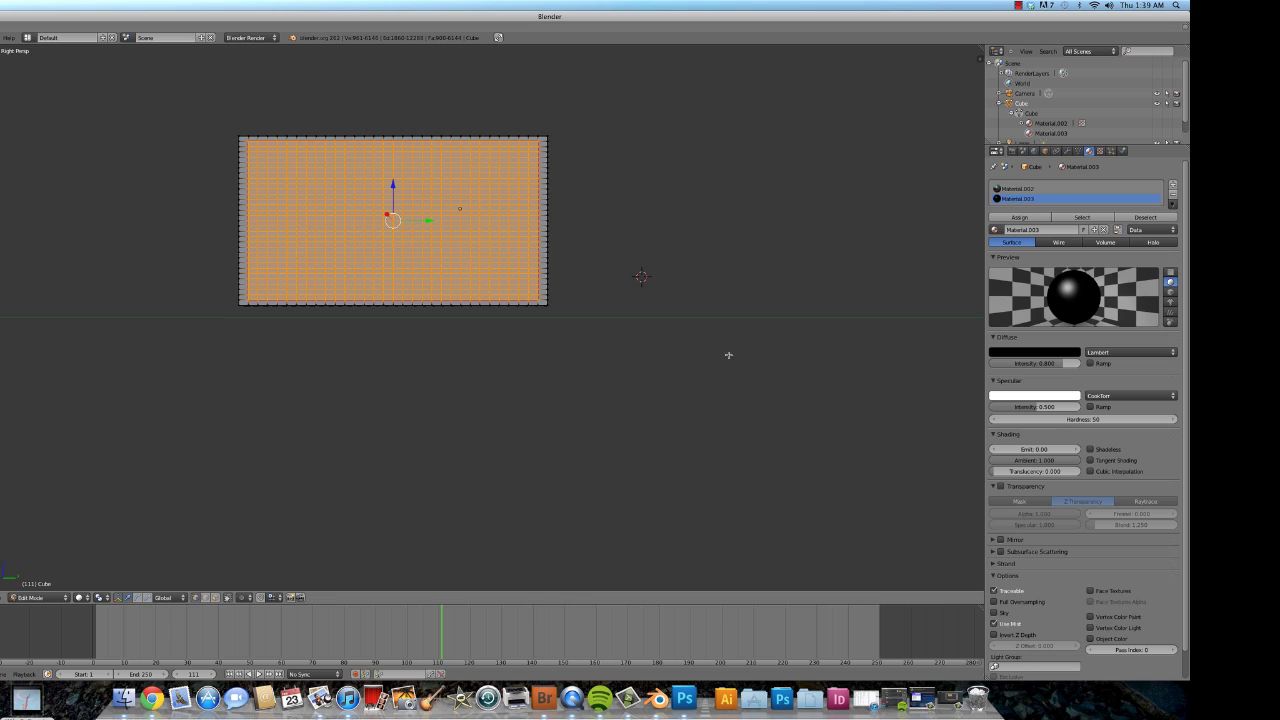
{"action": "left_click", "coordinate": [630, 306]}
Select all panel faces, box-deselect the inner screen faces, and assign Material.003 to the frame
{"action": "key", "text": "a"}
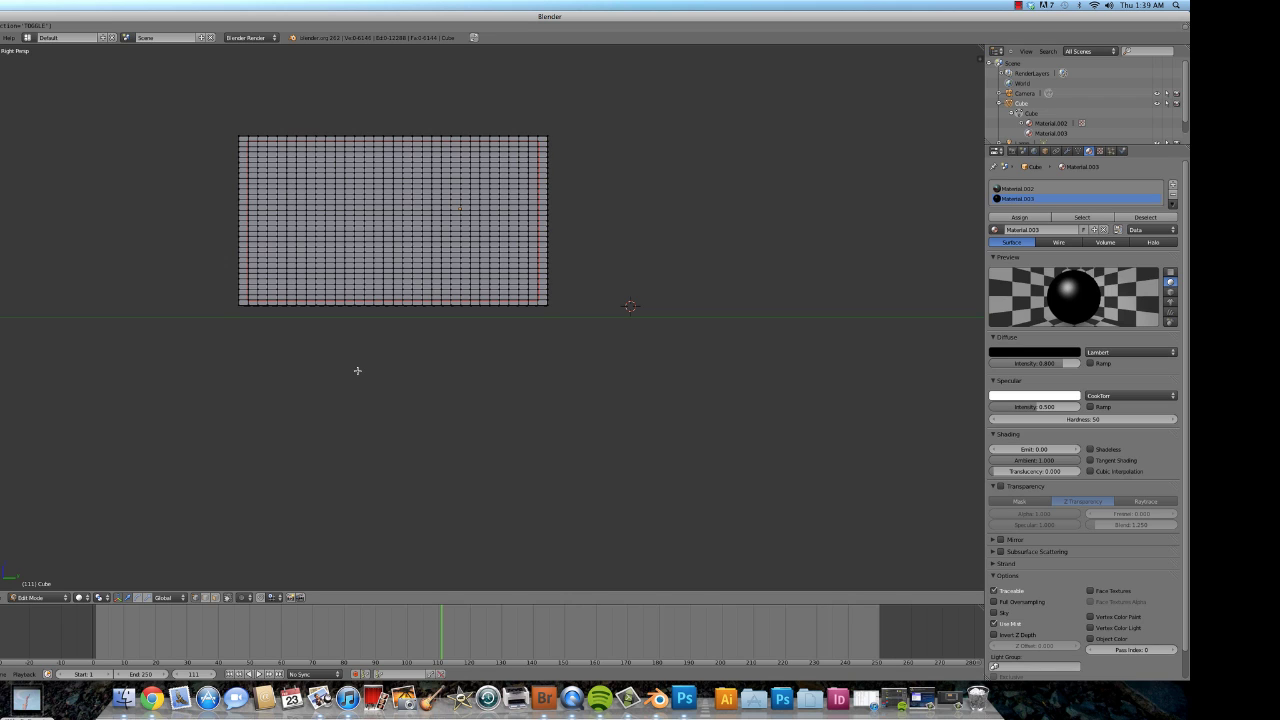
{"action": "key", "text": "a"}
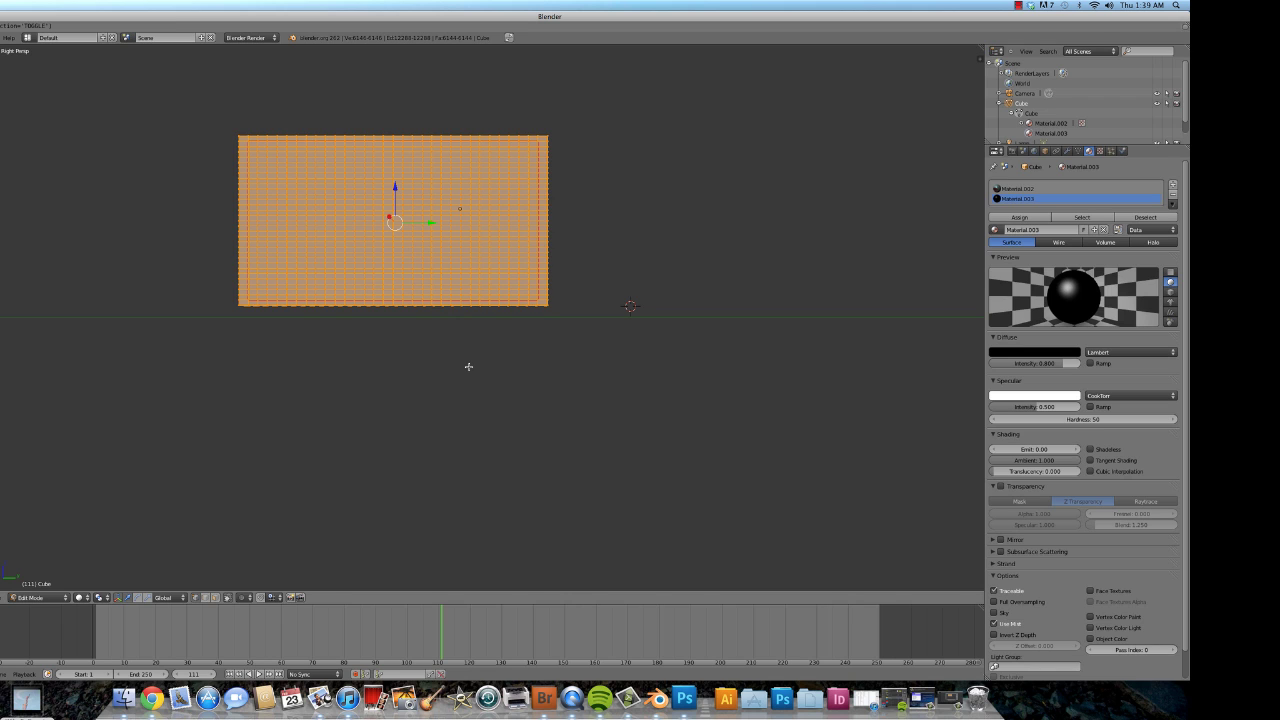
{"action": "left_click", "coordinate": [216, 599]}
{"action": "key", "text": "b"}
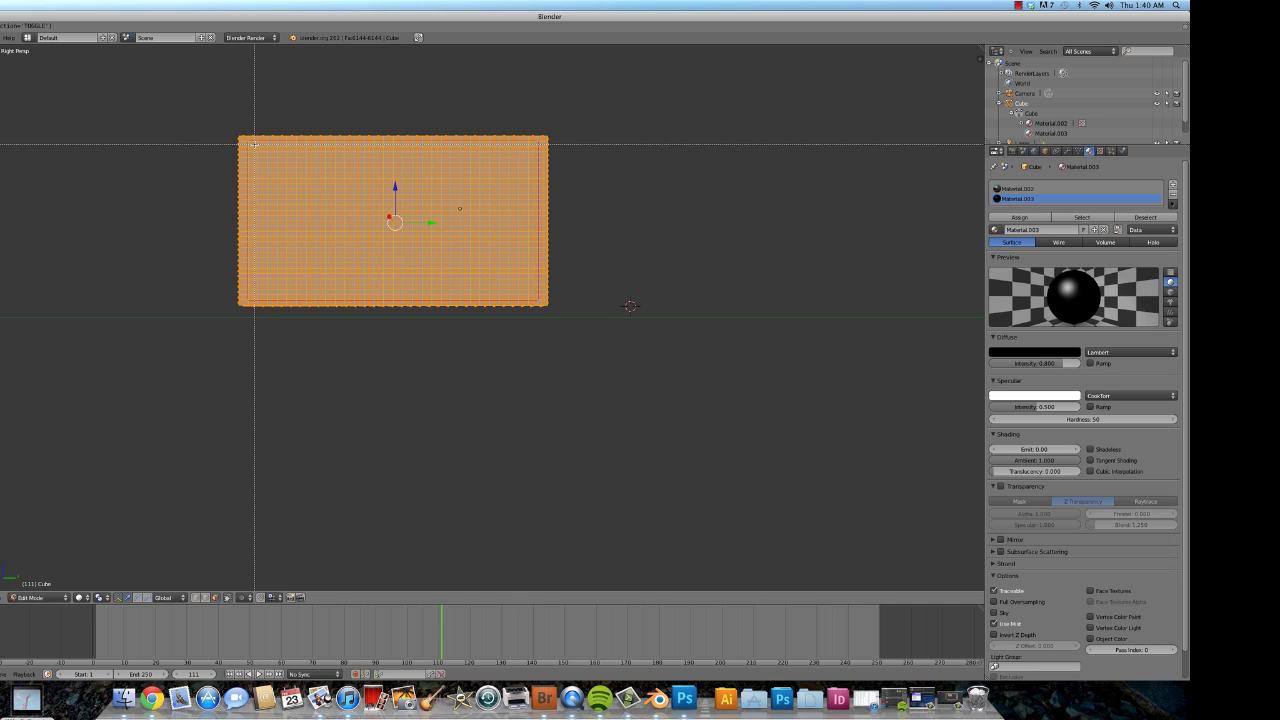
{"action": "left_click_drag", "start_coordinate": [253, 143], "coordinate": [378, 249]}
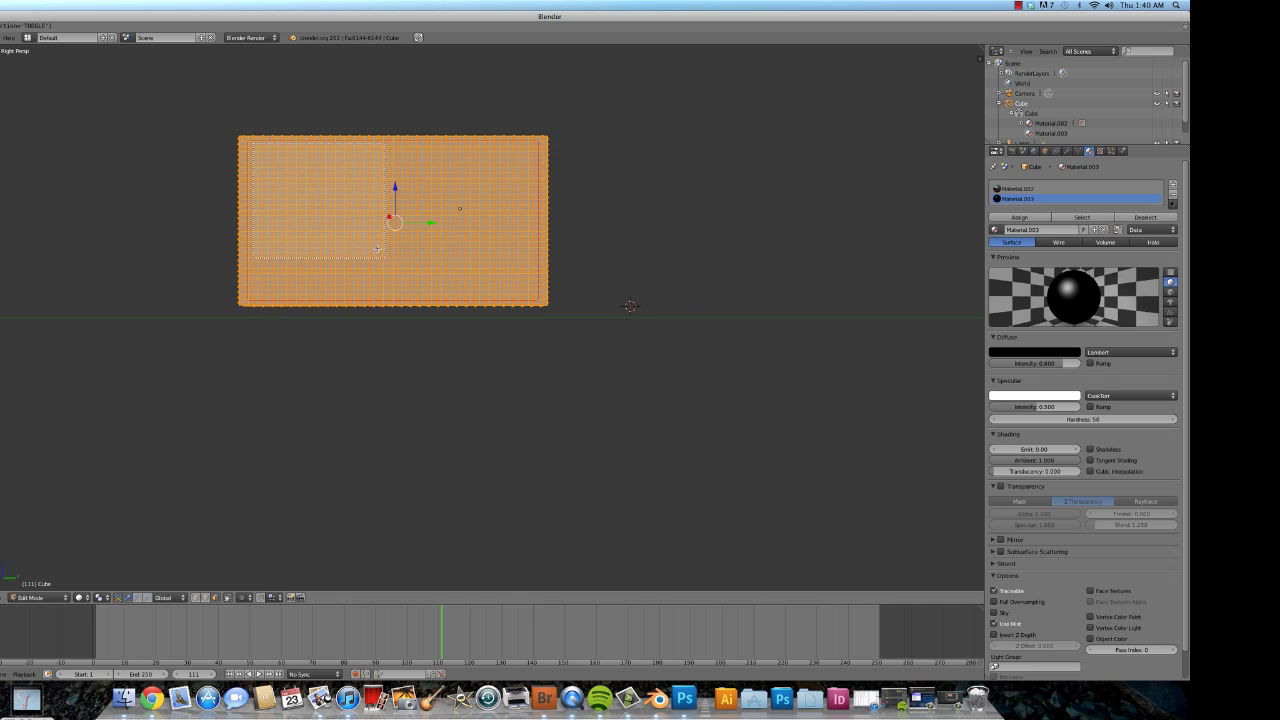
{"action": "left_click_drag", "start_coordinate": [440, 288], "coordinate": [536, 298]}
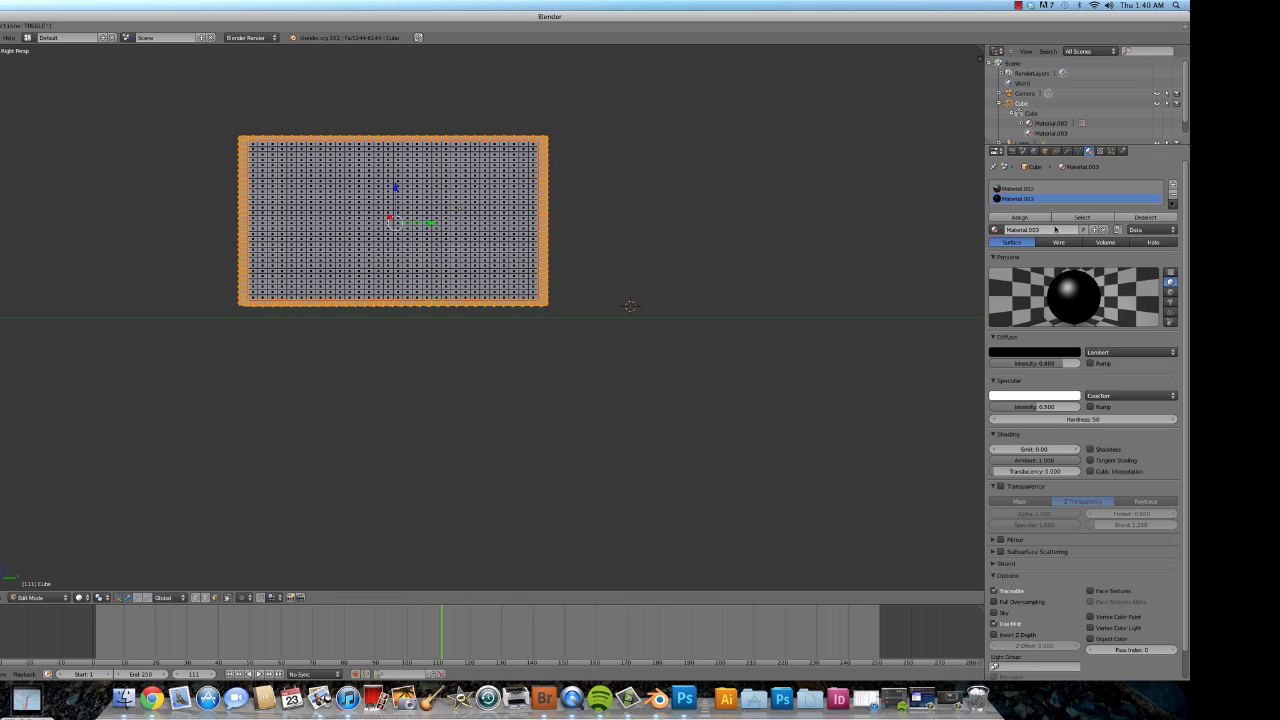
{"action": "left_click", "coordinate": [1019, 217]}
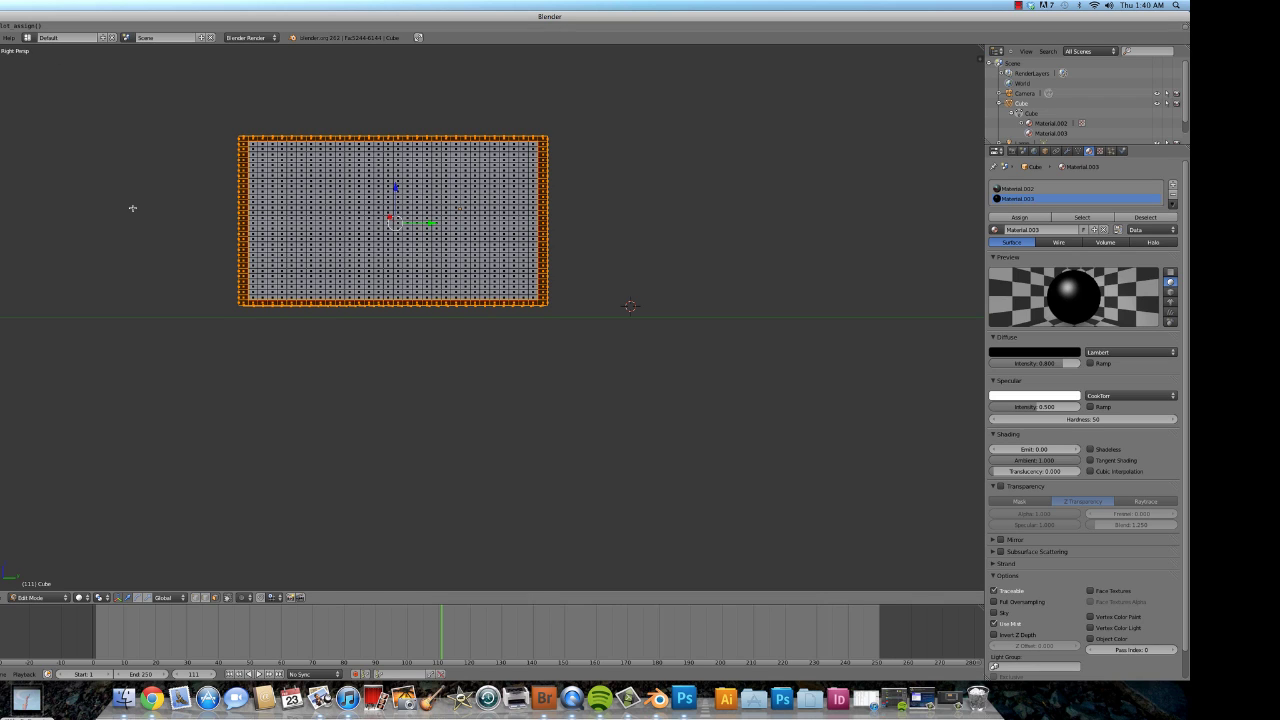
Render the black-framed TV panel with F12 and centre the Render Result image
{"action": "key", "text": "F12"}
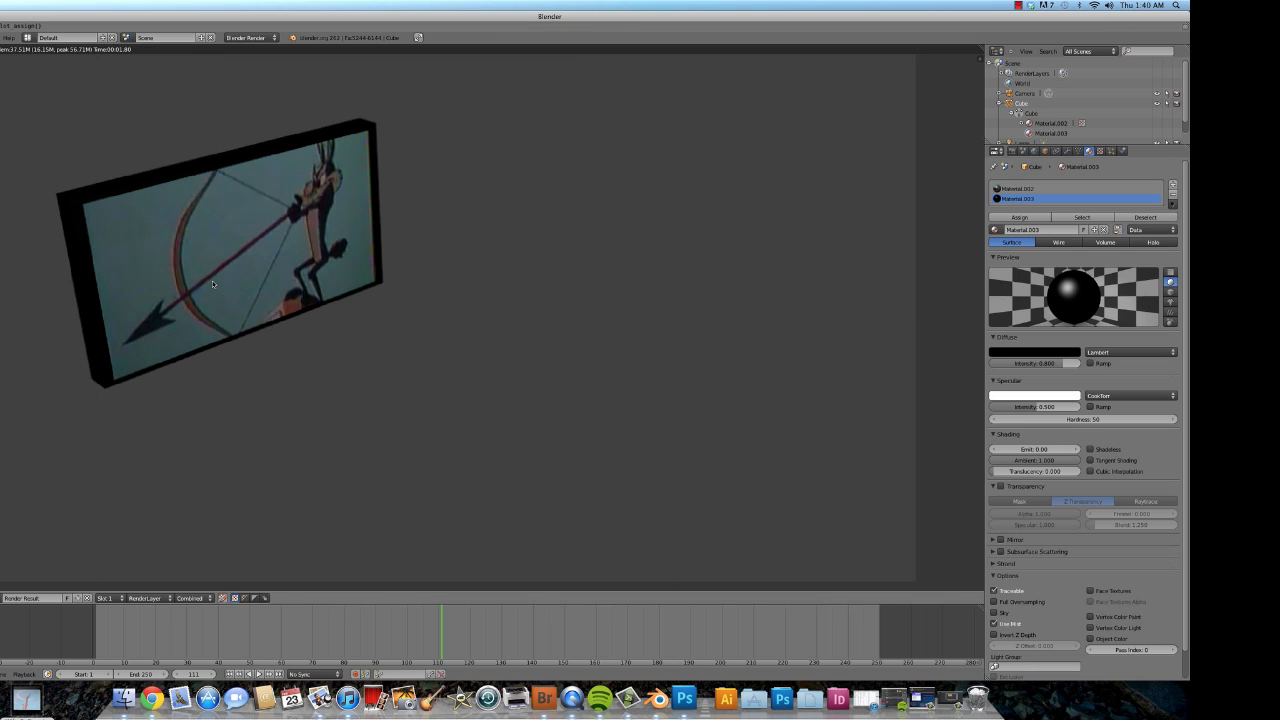
{"action": "middle_click_drag", "start_coordinate": [158, 280], "coordinate": [383, 298]}
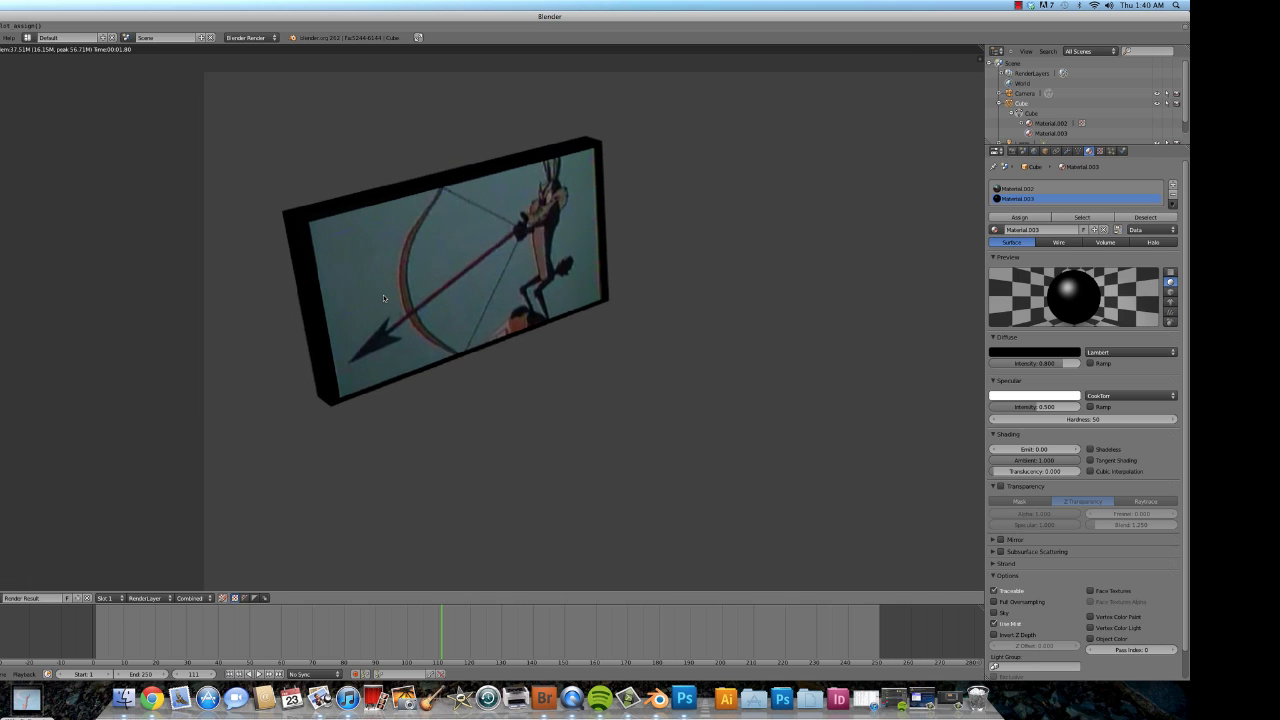